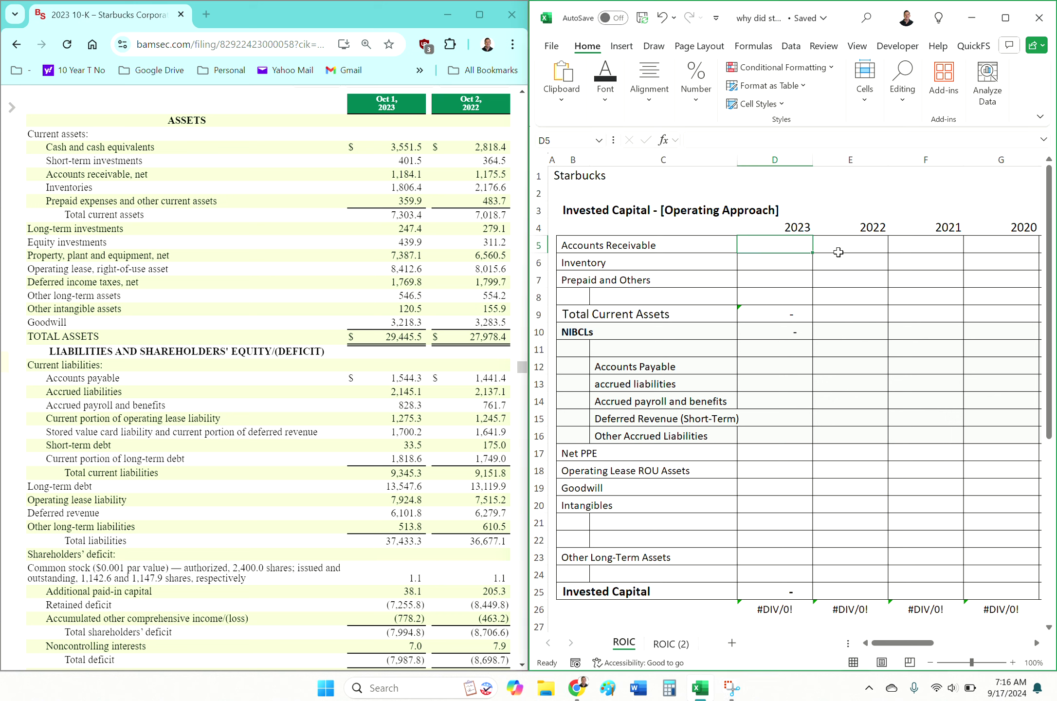
Enter 2023 receivables 1,184.1, inventory 1,806.4 and the prepaid and other figure
text(1,184.)
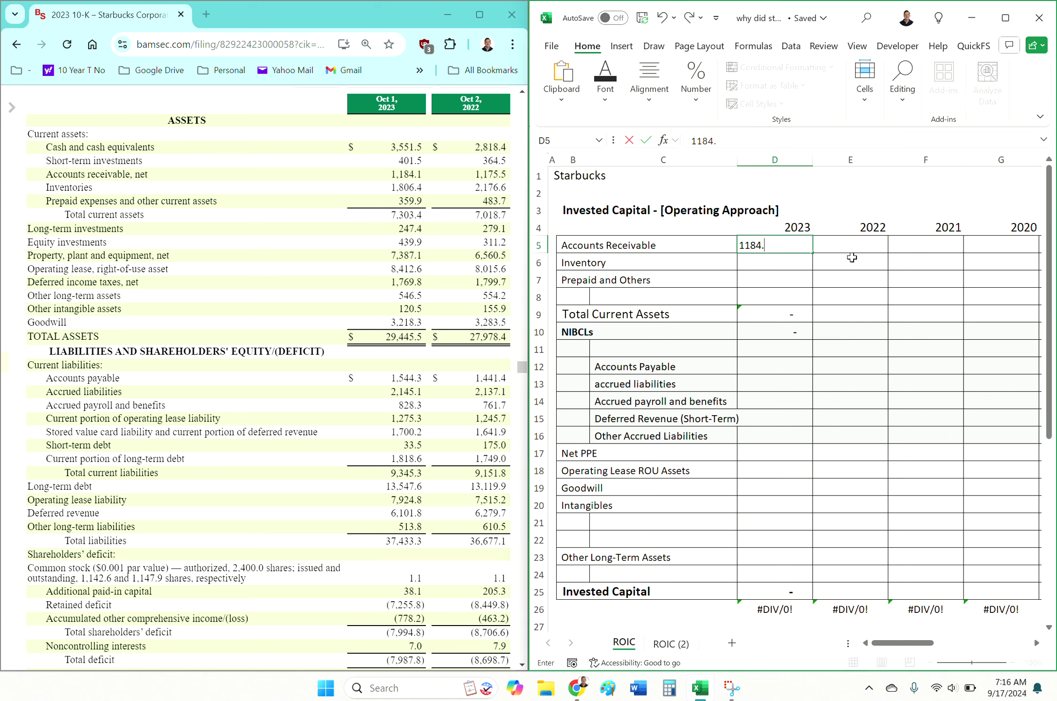
text(1)
key(Return)
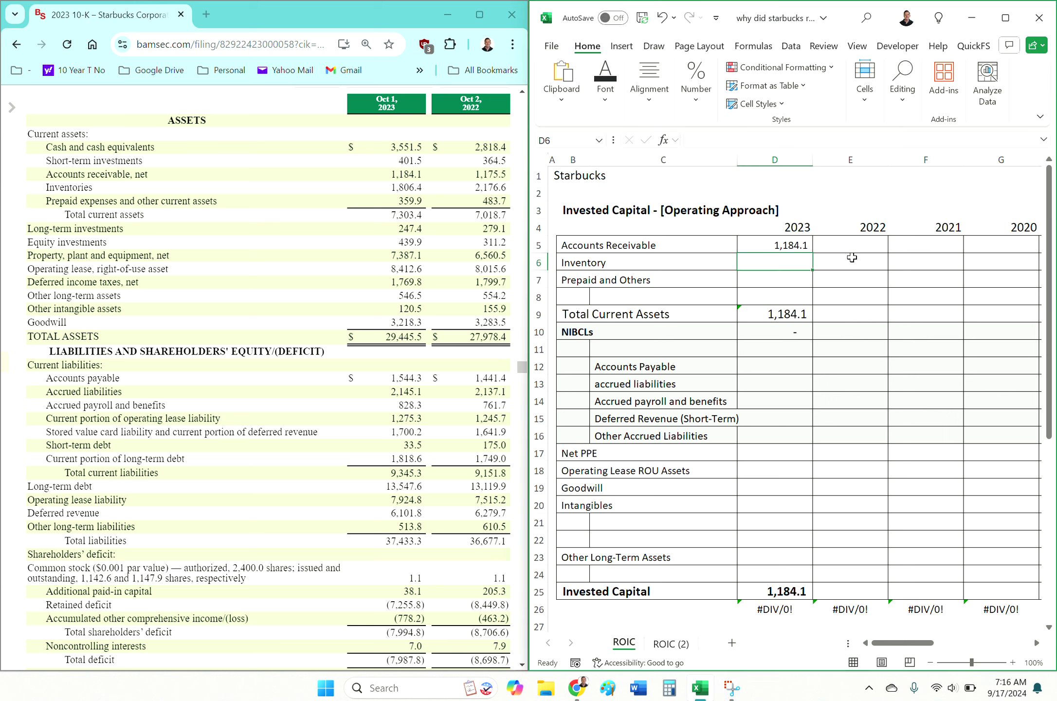
text(1,806.4)
key(Return)
text(359;)
text(9)
key(Return)
key(Return)
key(Return)
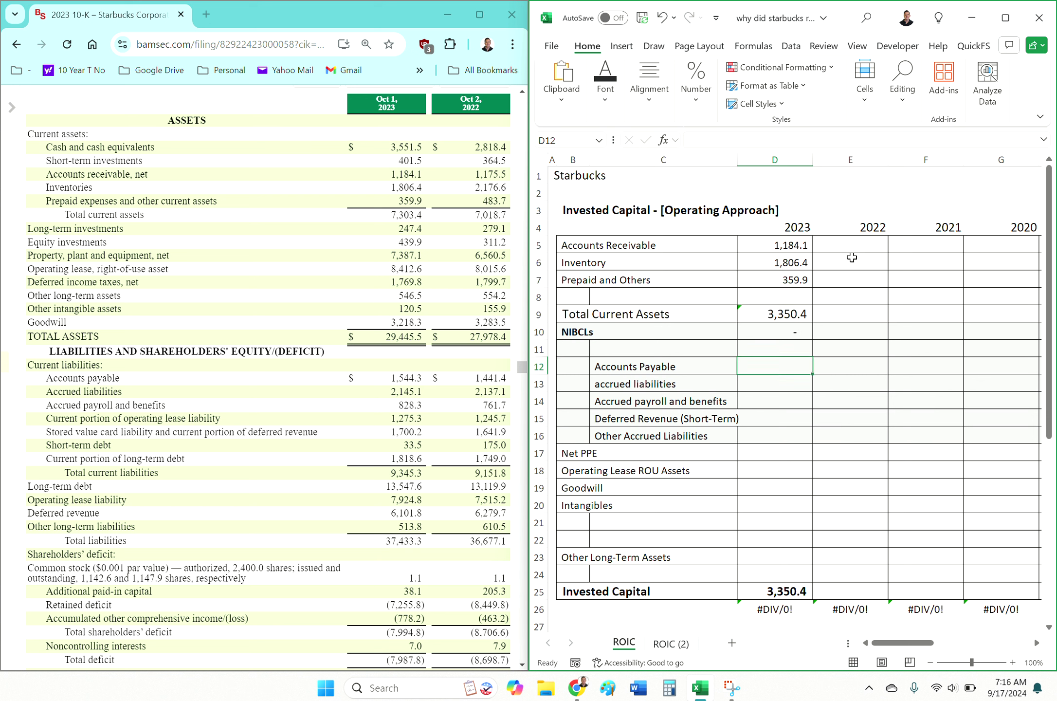
Enter 2023 payables 1,544.3, accrued liabilities 2,145.1, accrued payroll 828.3 and deferred revenue 1,700.2
text(1,544.)
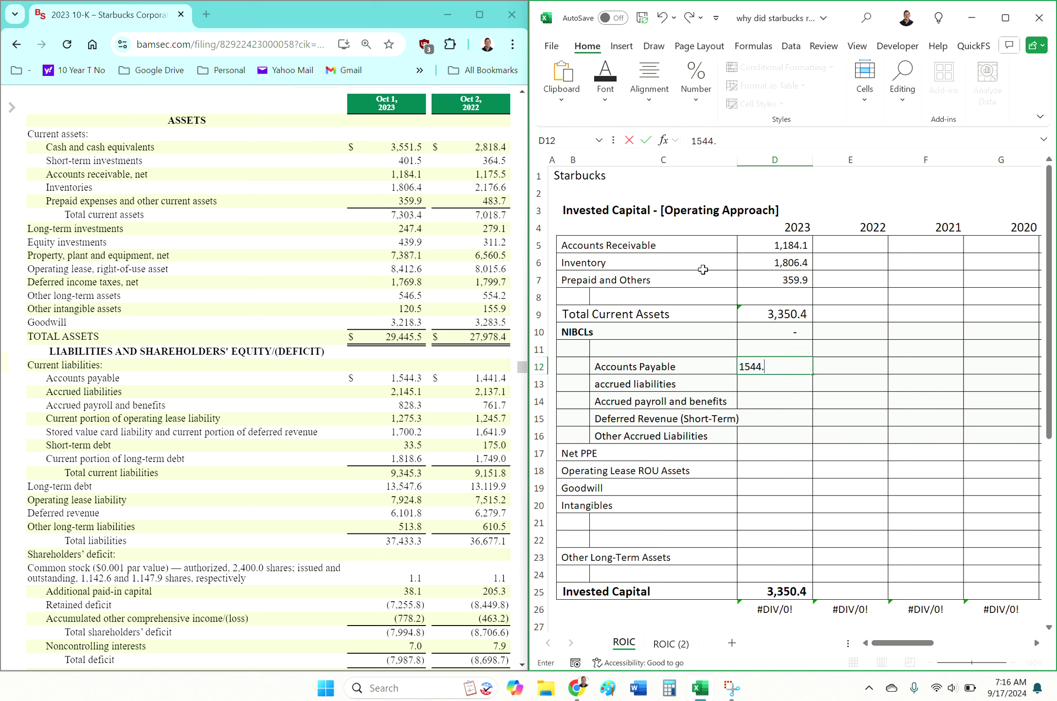
text(3)
key(Return)
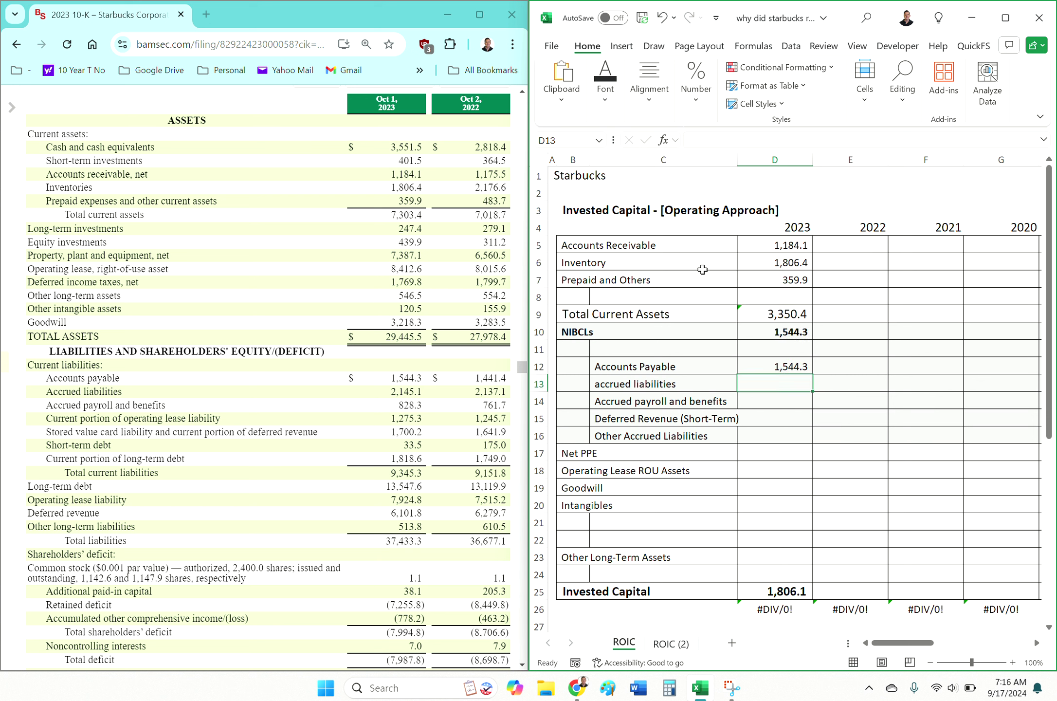
text(21)
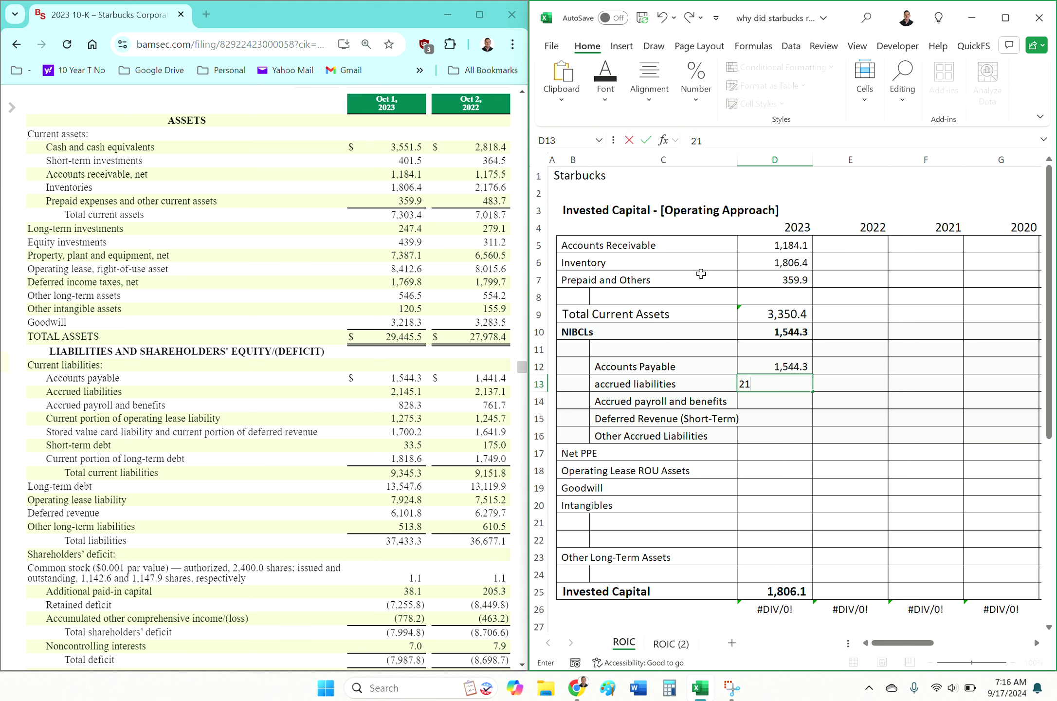
text(45.1)
key(Return)
text(828.3)
key(Return)
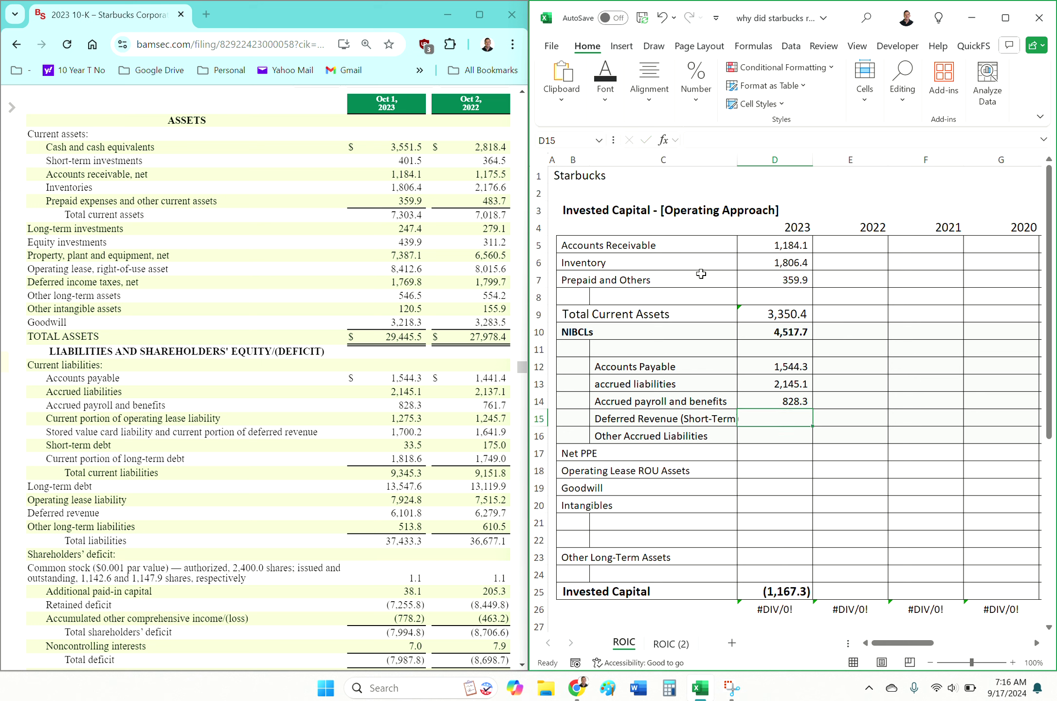
text(1700)
key(BackSpace)
key(BackSpace)
text(.2)
key(Return)
key(Return)
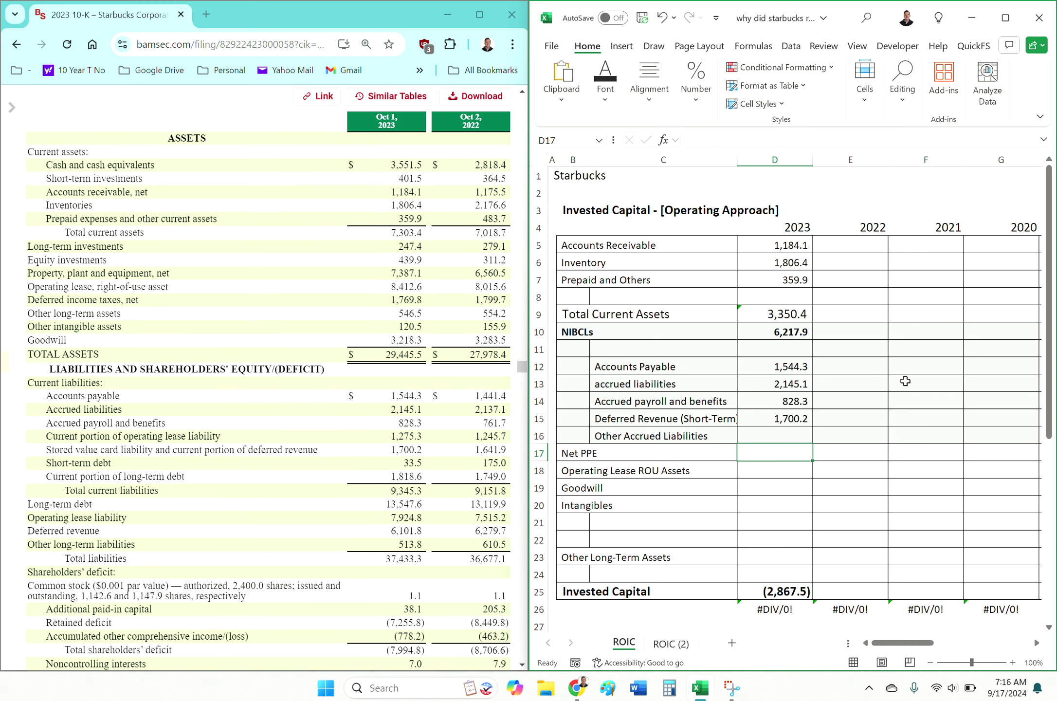
Enter 2023 Net PPE 7,387.1, lease ROU assets 8,412.6, goodwill 3,218.3 and intangibles 120.5
text(7387.1)
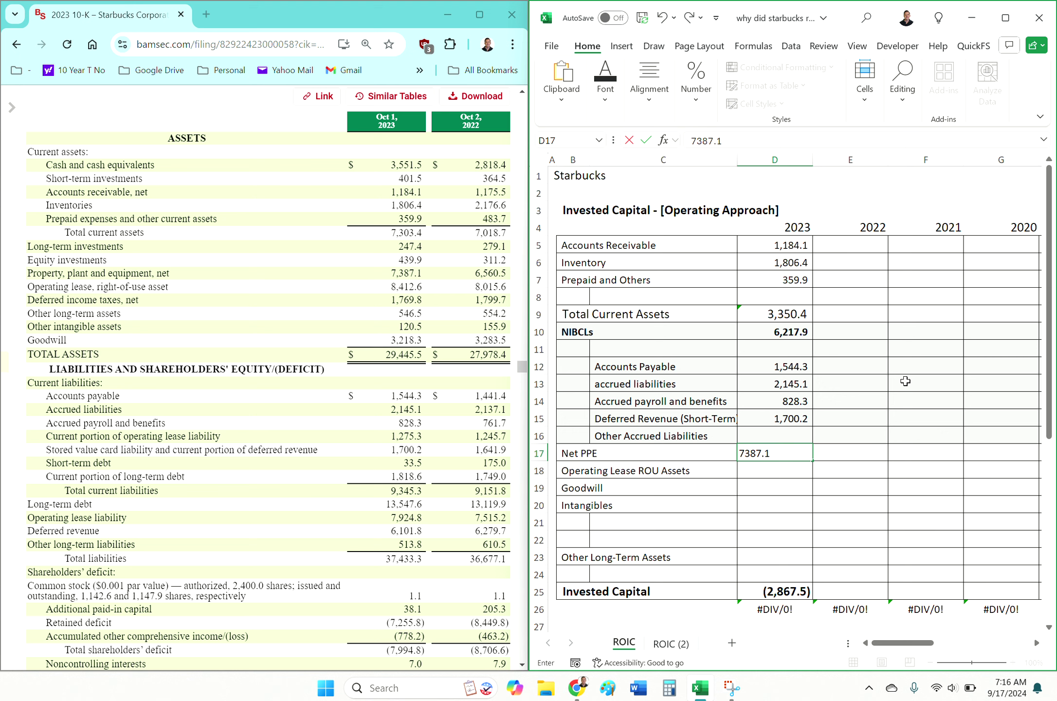
key(Return)
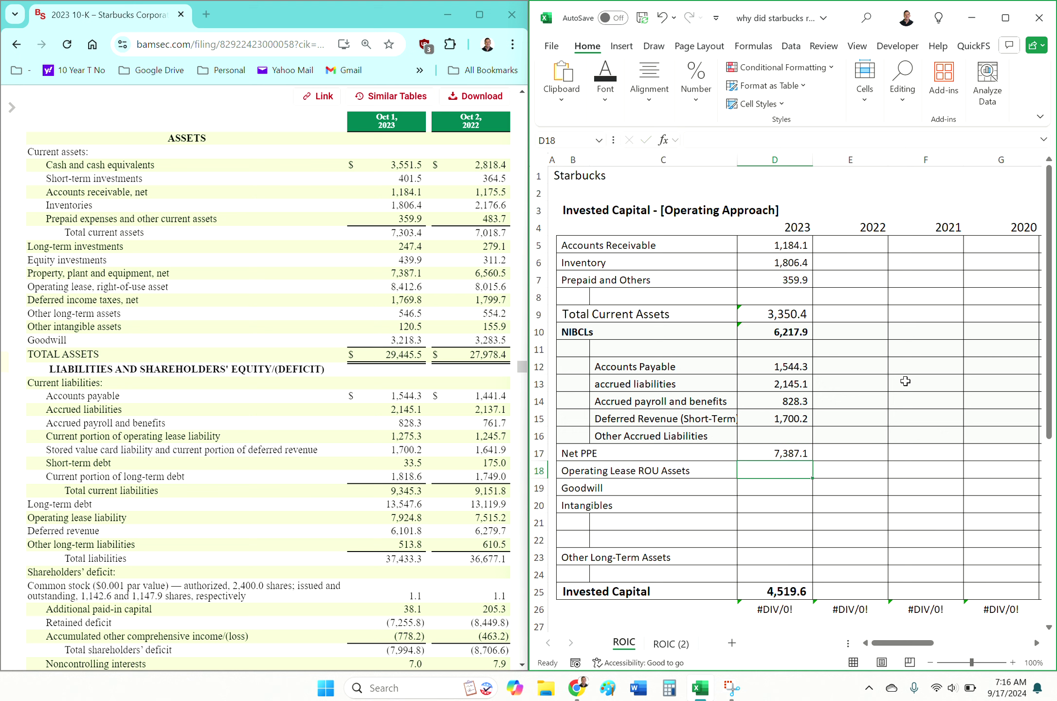
text(8412.6)
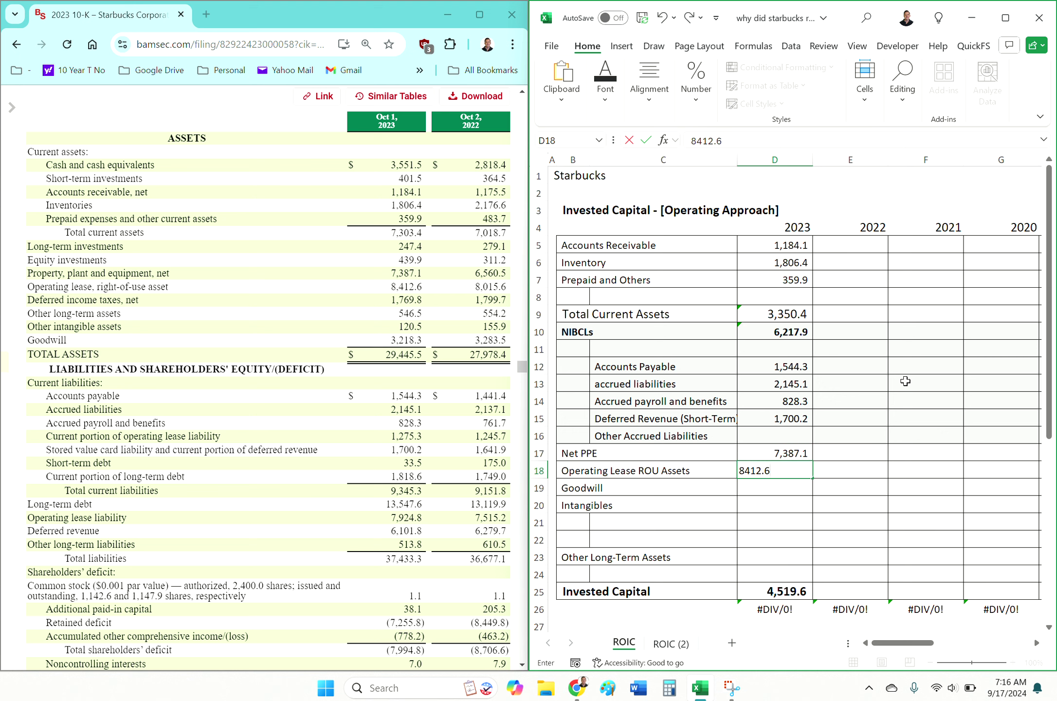
key(Return)
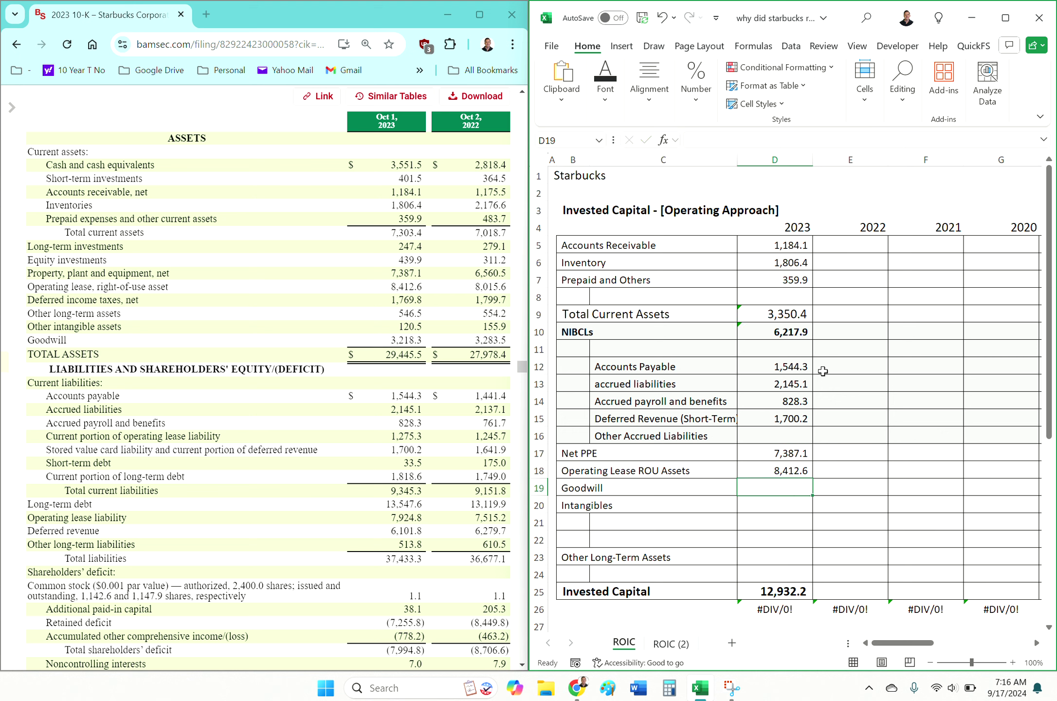
text(3,218.)
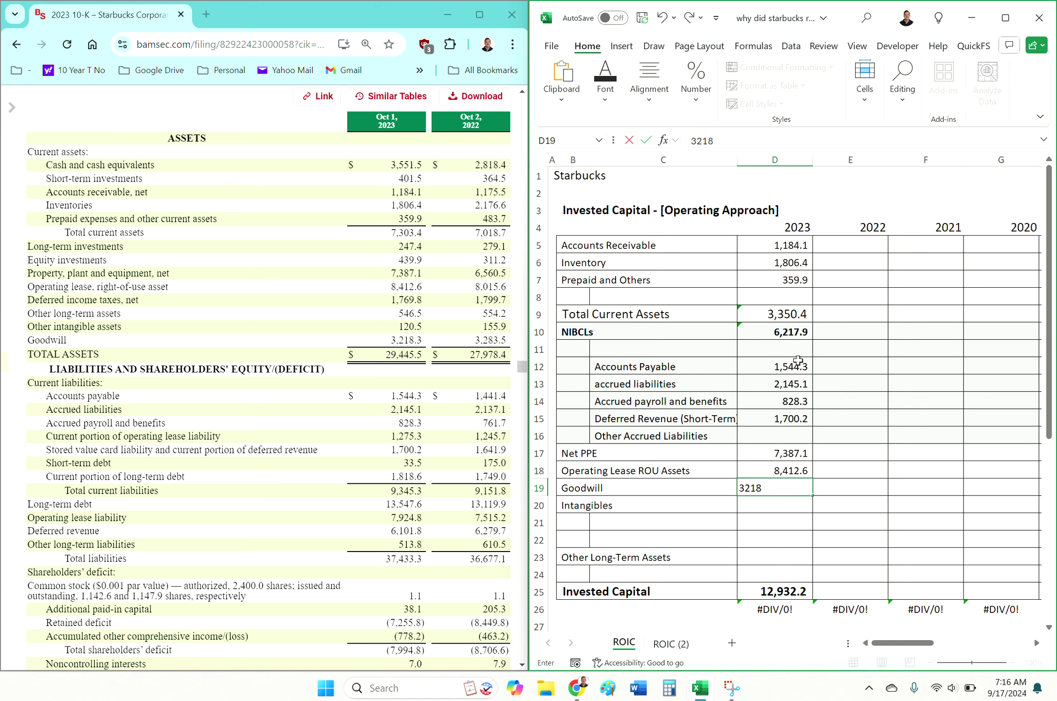
text(3)
key(Return)
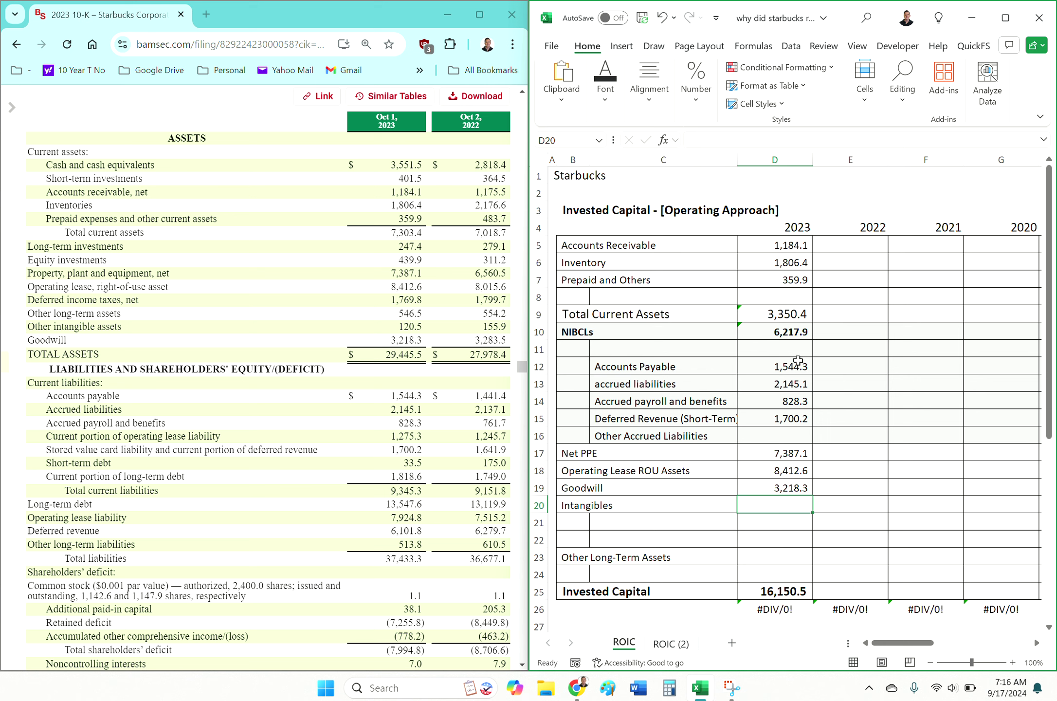
text(120.5)
key(Return)
Enter 546.5 as the 2023 Other Long-Term Assets figure
key(Down)
key(Down)
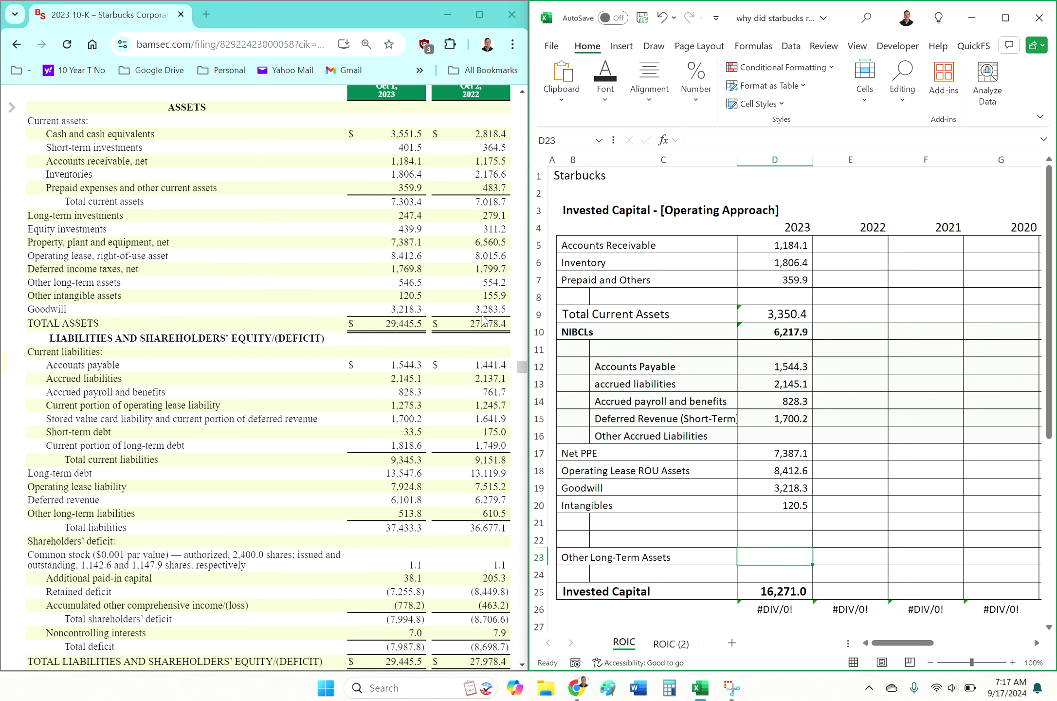
text(546.)
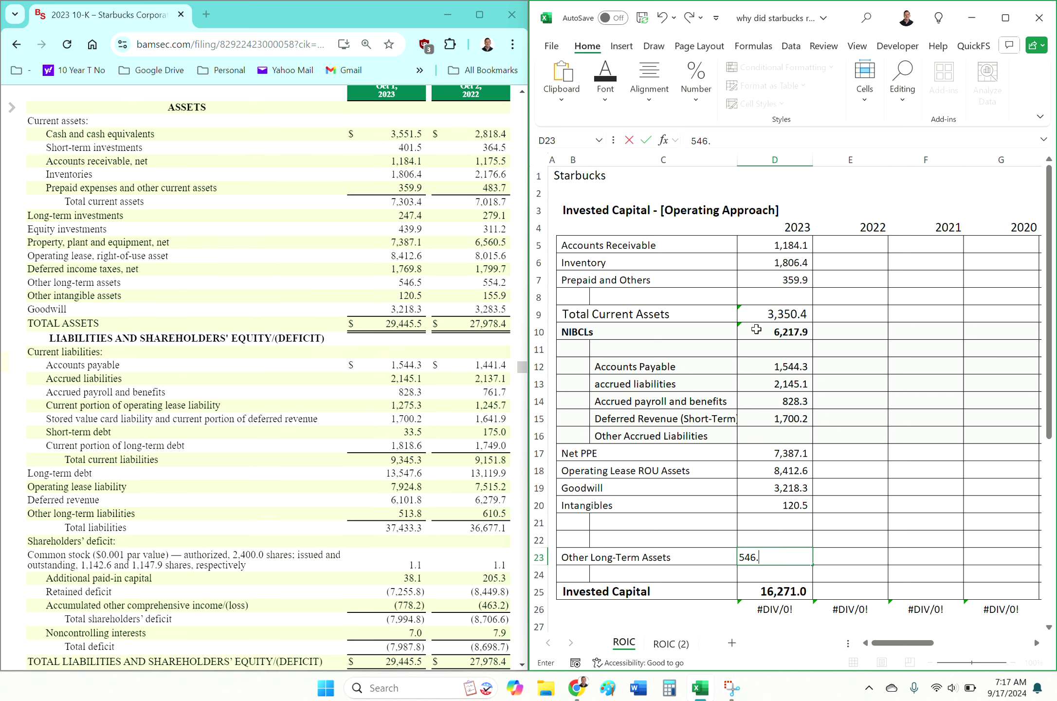
text(5)
key(Return)
scroll(783, 461, down, 5)
click(782, 478)
Enter 2023 EBIT of 5,870.8
scroll(368, 467, up, 15)
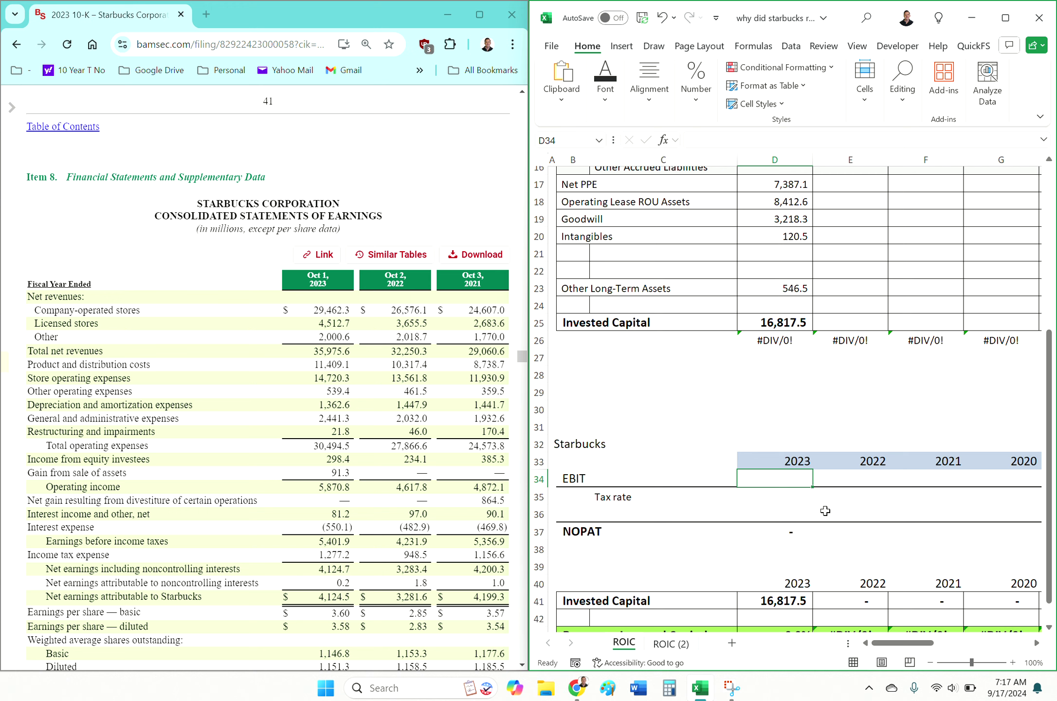
text(5,870.)
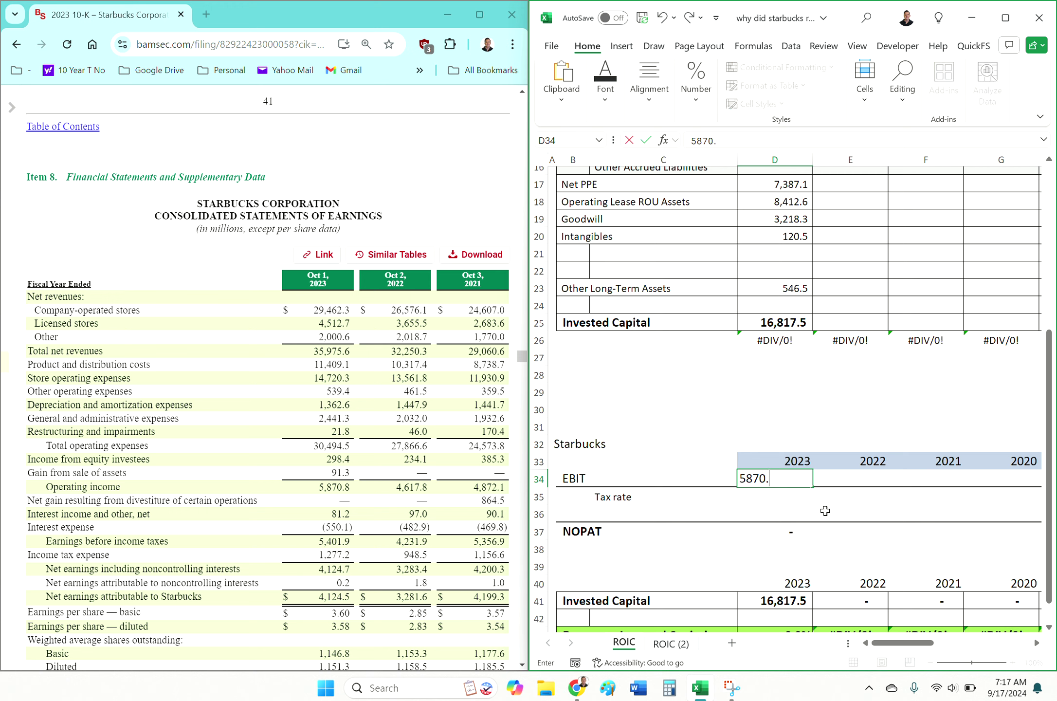
text(8)
key(Return)
Find the effective tax rate in the 10-K and set the 2023 tax rate to 23.6%
click(328, 433)
key(ctrl+f)
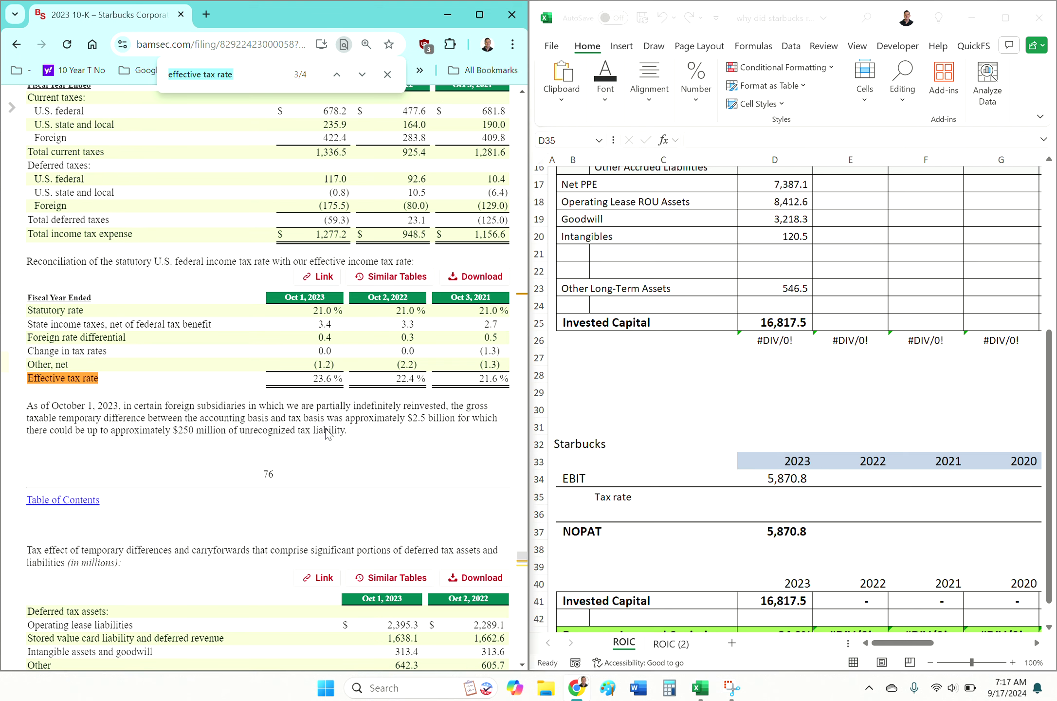
click(802, 496)
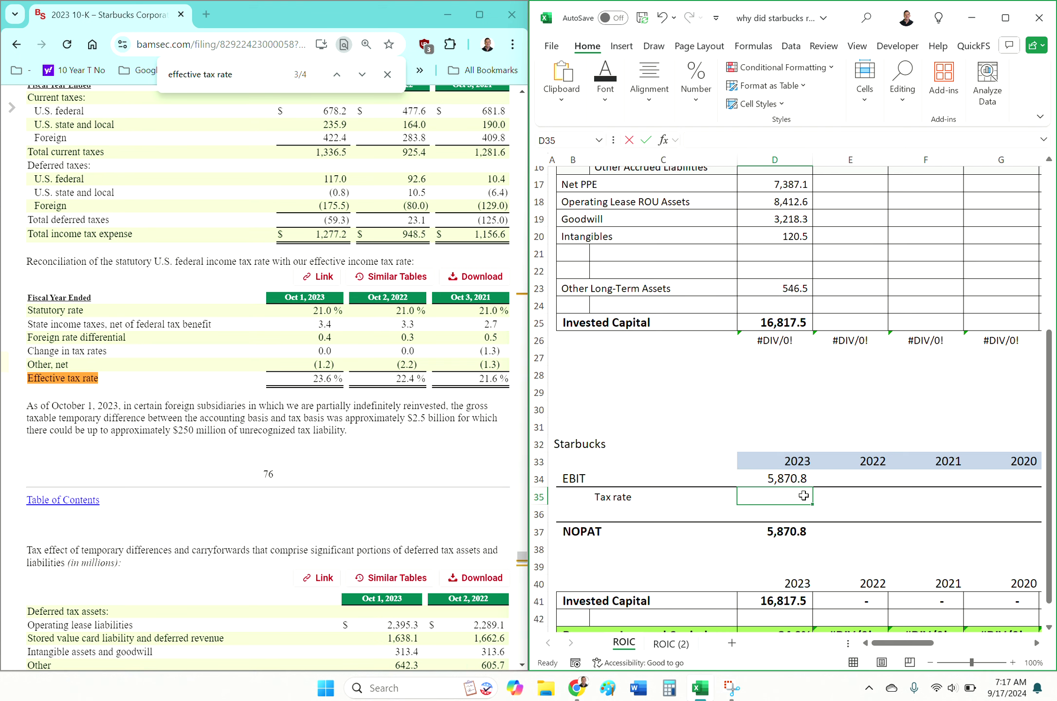
text(23.6%)
key(Return)
scroll(804, 496, down, 1)
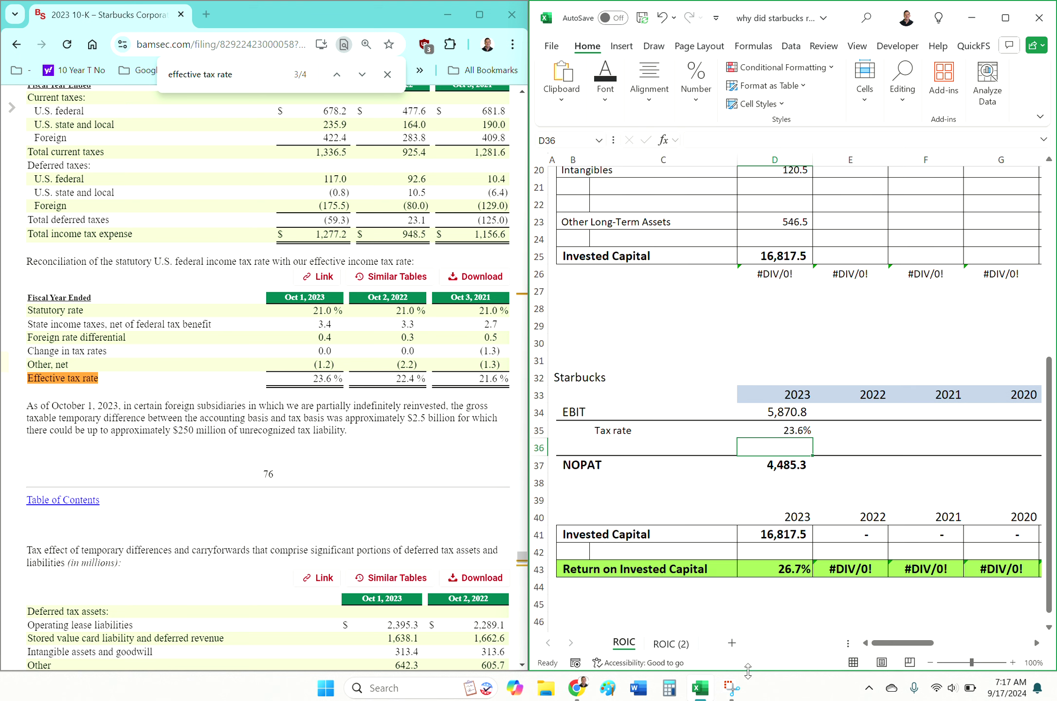
click(672, 644)
scroll(730, 453, up, 4)
scroll(745, 419, down, 3)
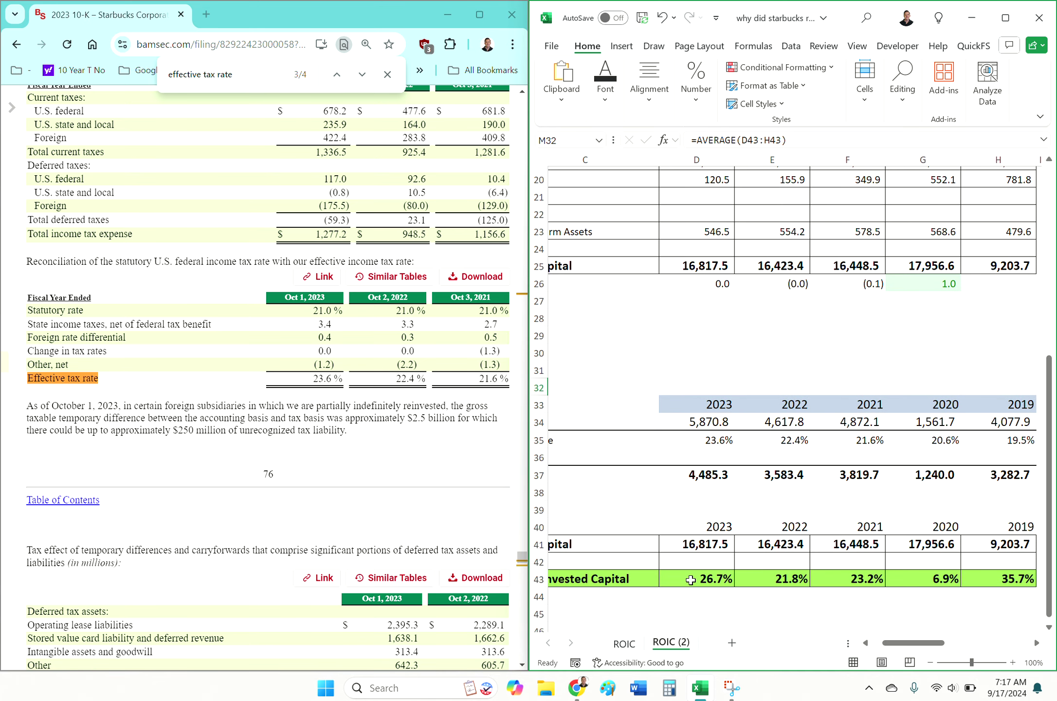
mouse_move(692, 581)
mouse_down()
mouse_move(819, 571)
mouse_move(872, 584)
mouse_move(711, 578)
mouse_move(963, 583)
mouse_up()
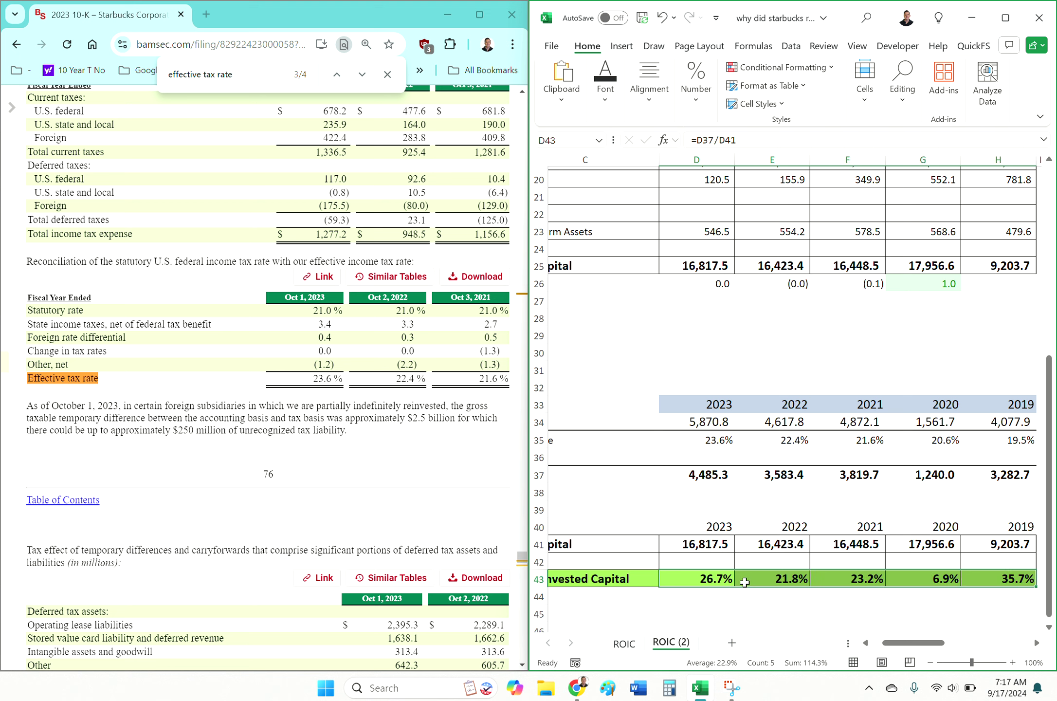
click(993, 578)
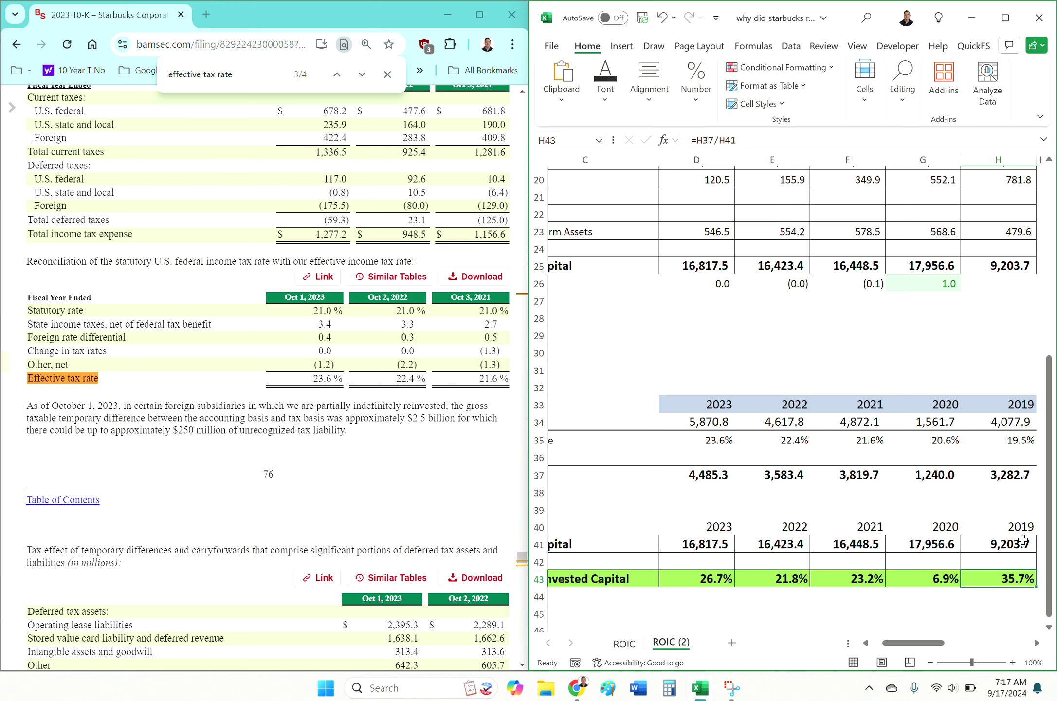
click(712, 577)
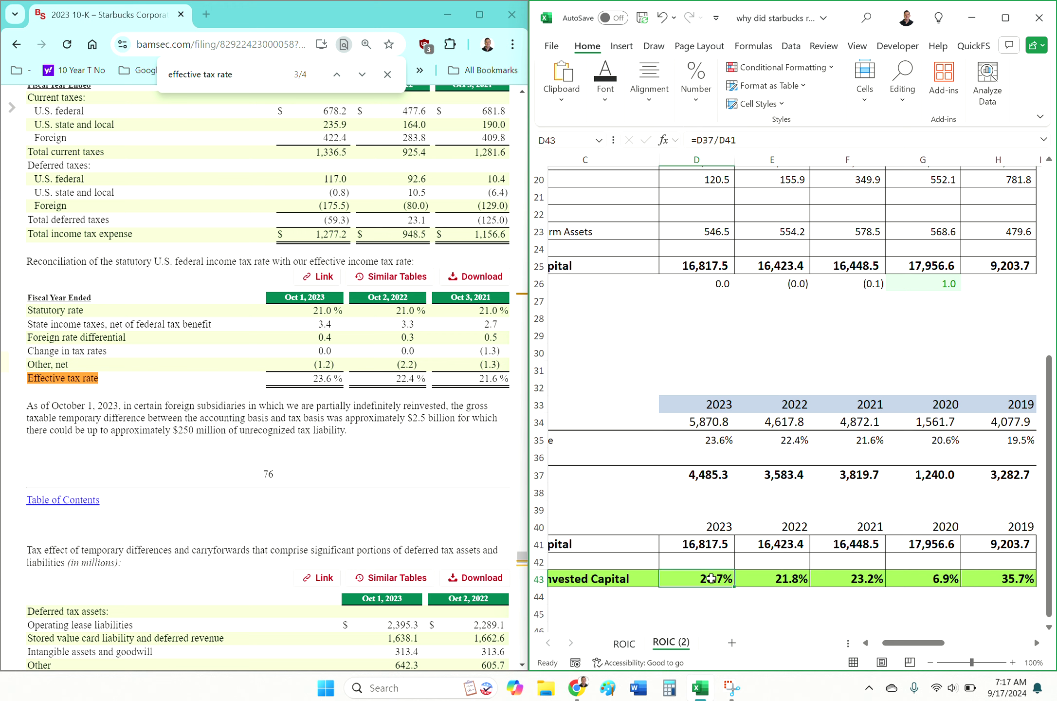
On the ROIC sheet, hide columns E:G (2022–2020) so 2019 sits beside 2023
click(623, 645)
scroll(845, 404, up, 6)
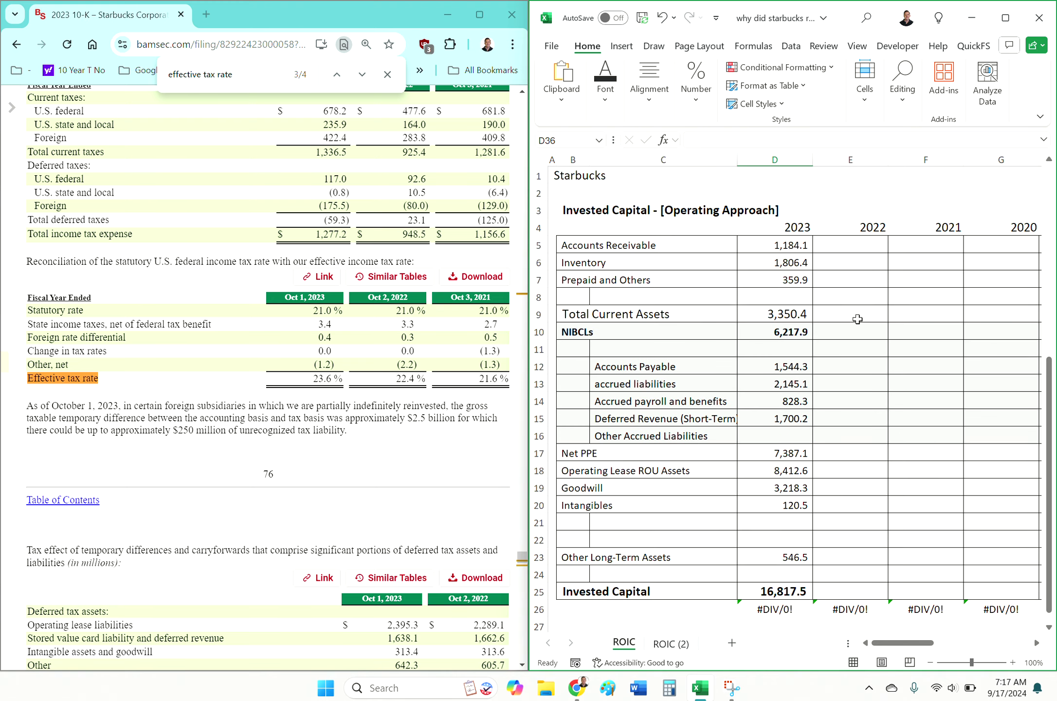
scroll(865, 284, right, 3)
drag(685, 160, 807, 157)
right_click(758, 162)
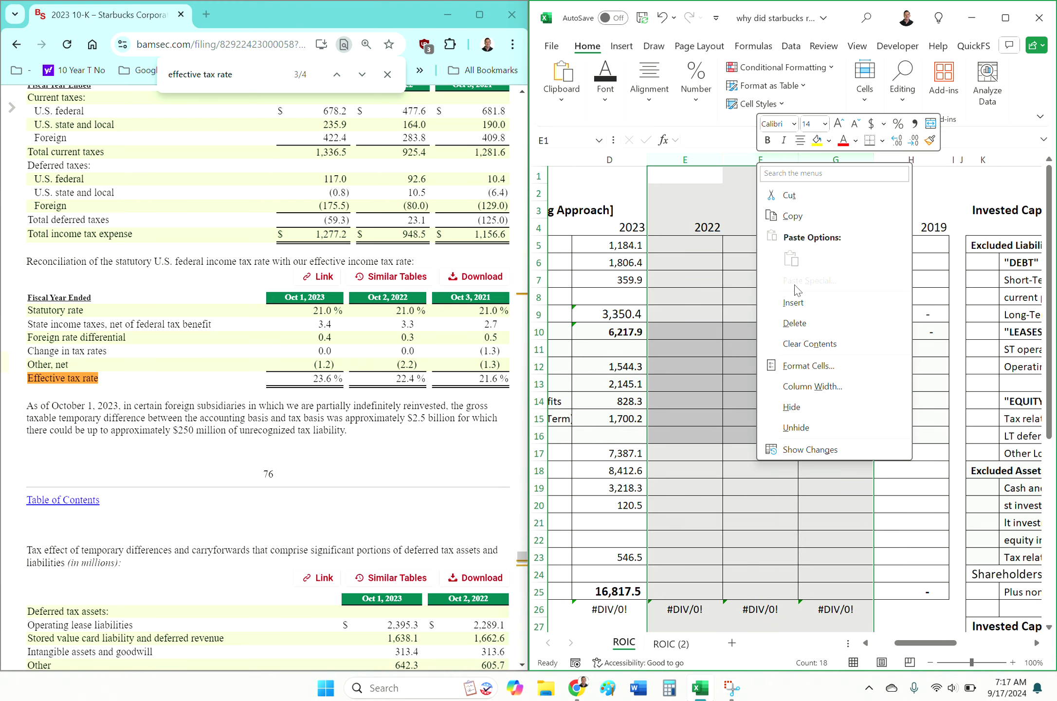
click(793, 415)
click(678, 249)
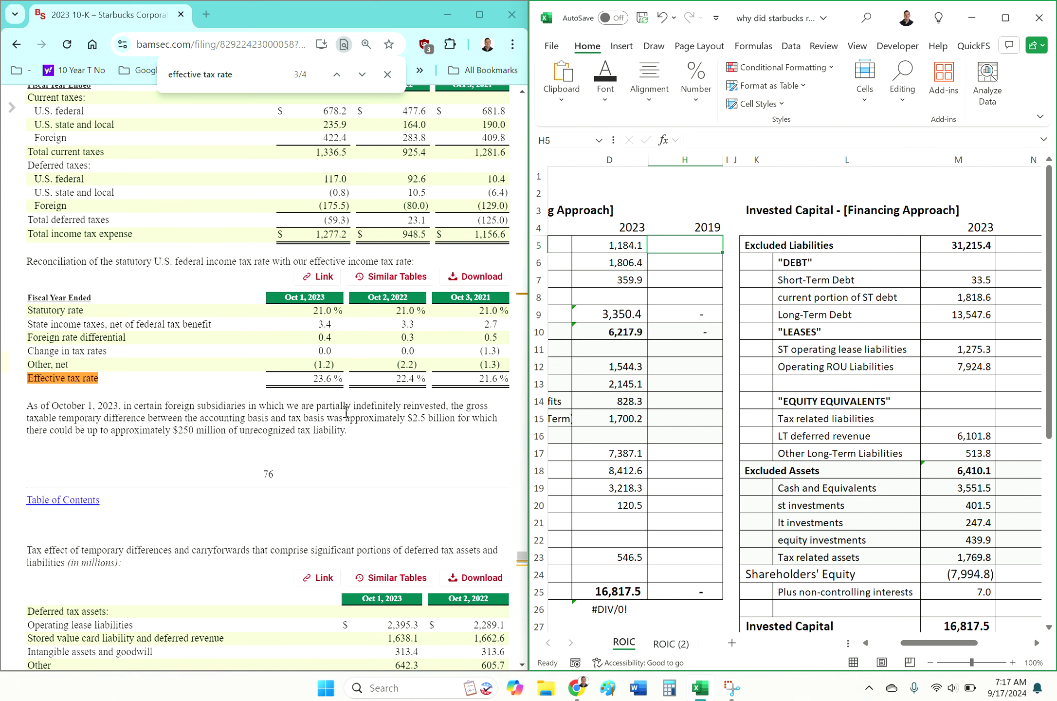
scroll(346, 413, up, 2)
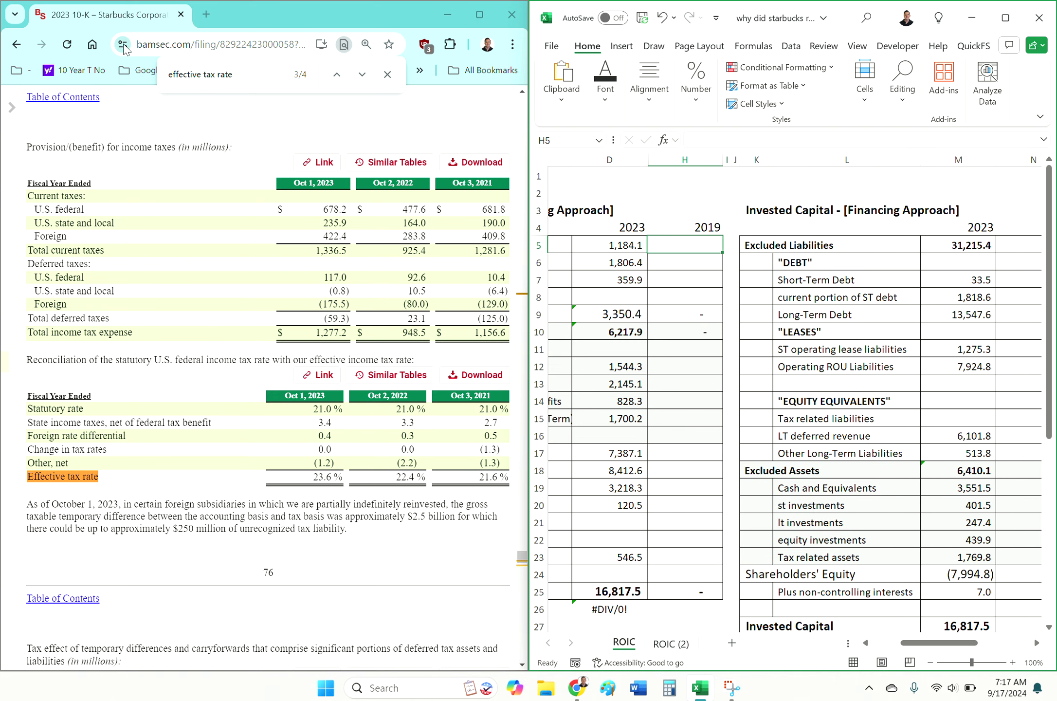
Return to Starbucks' filings list, open the FY 2019 10-K and bring up its balance sheet
click(18, 43)
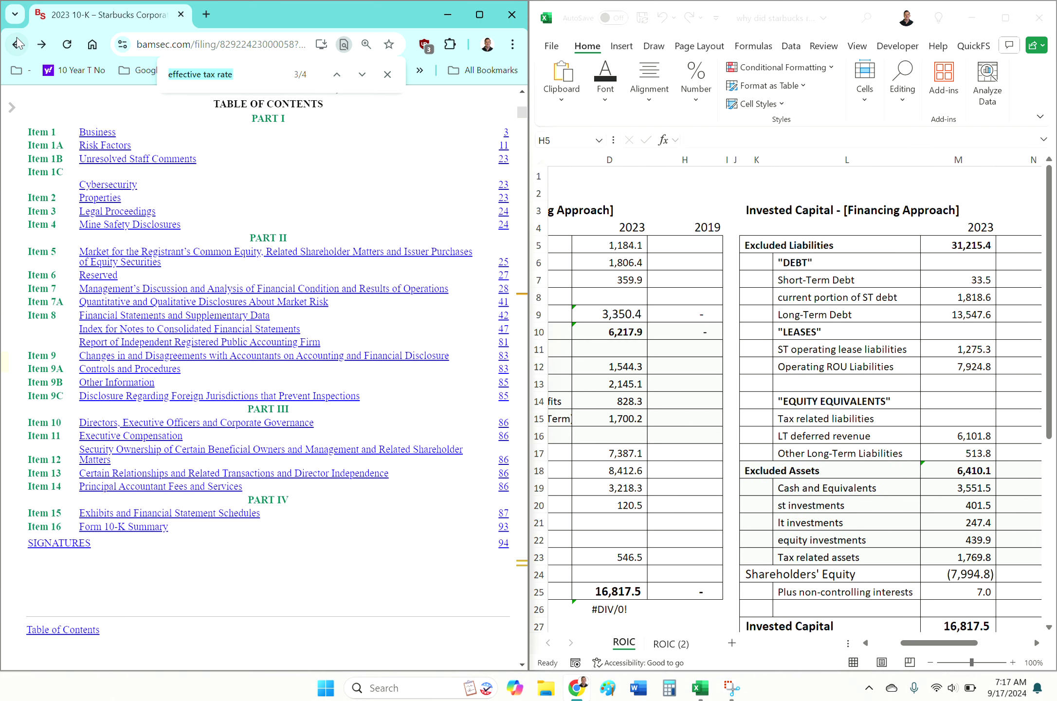
click(18, 43)
click(16, 47)
click(165, 494)
scroll(180, 400, down, 5)
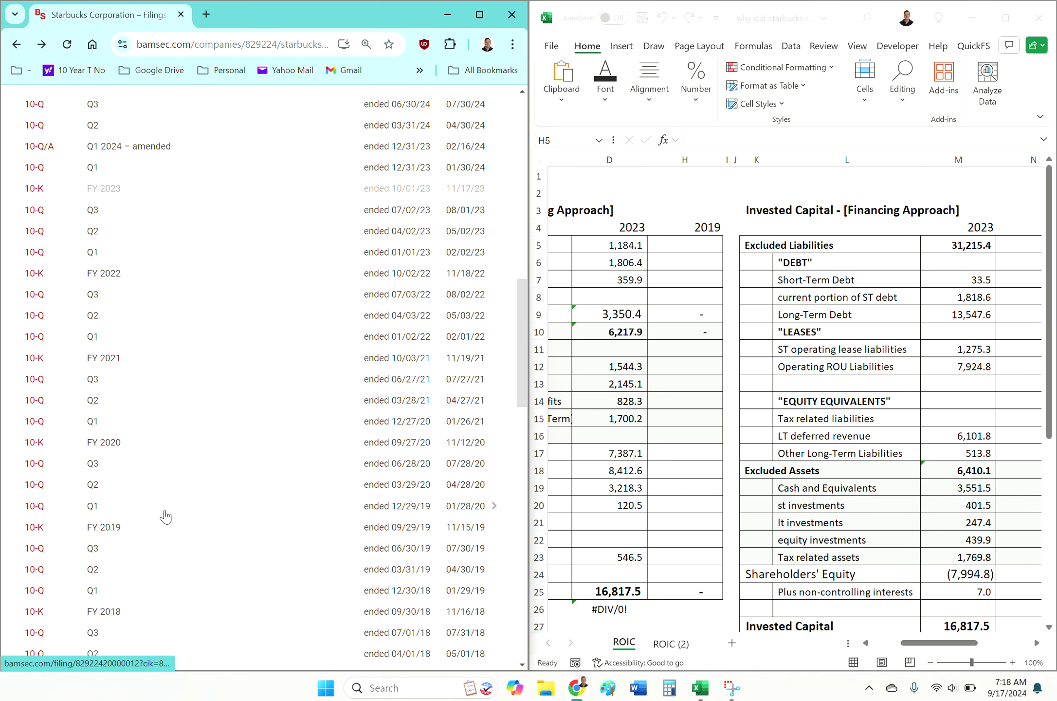
click(162, 525)
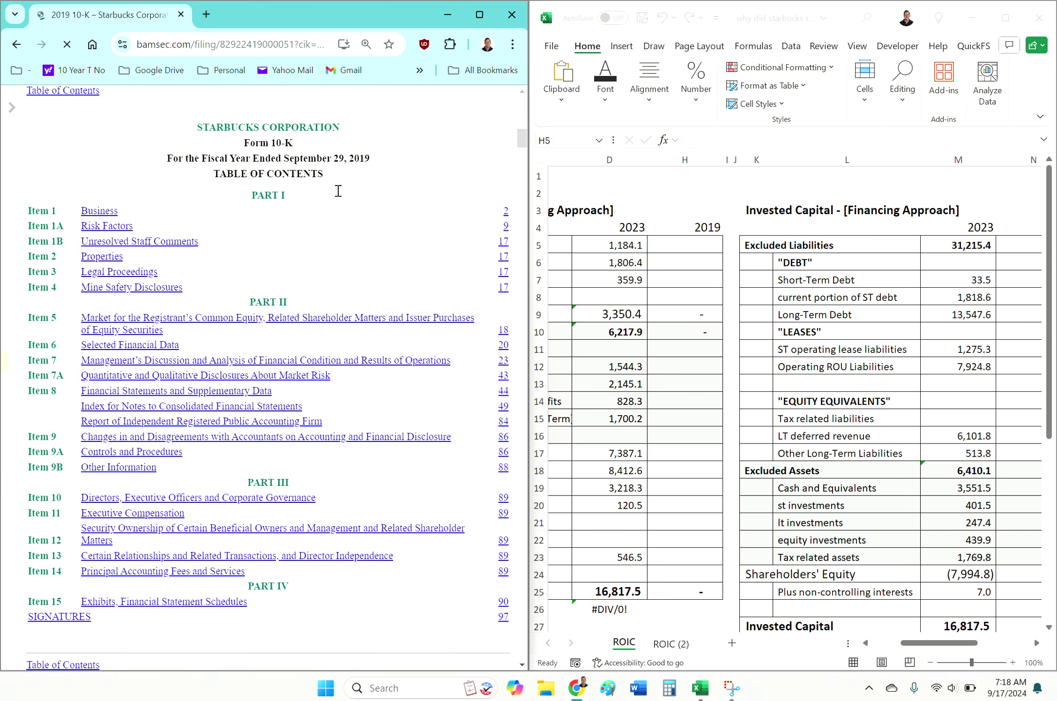
click(192, 305)
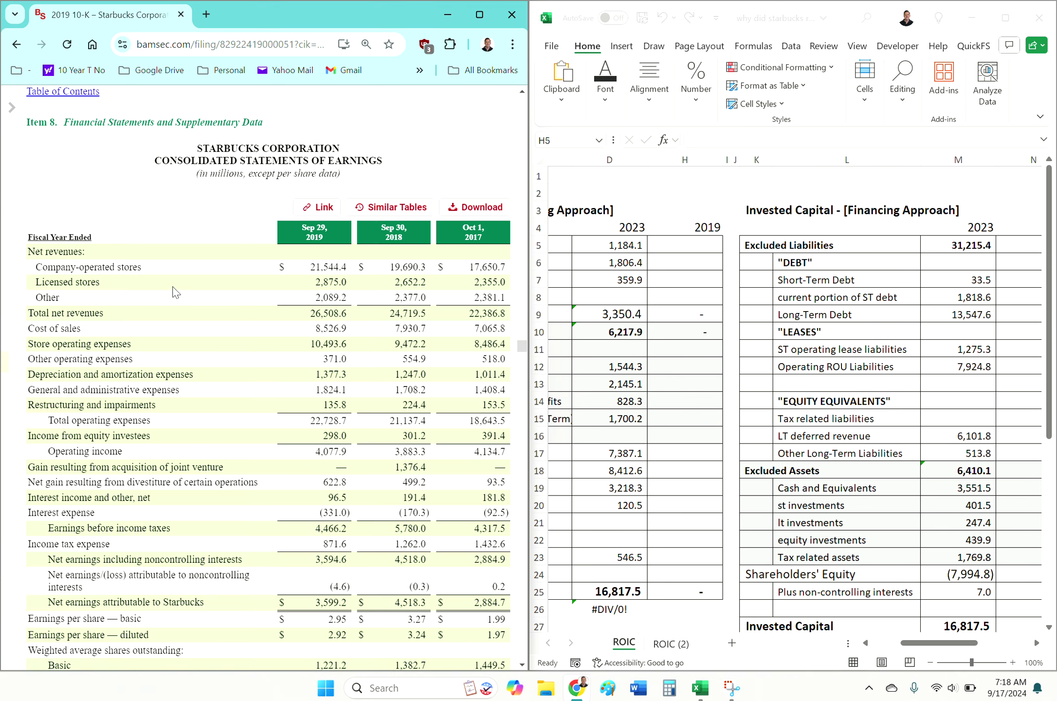
scroll(172, 290, down, 20)
scroll(173, 291, up, 2)
Enter 2019 receivables 693.1, inventory 1,400.5 and prepaid and other 1,462.8
click(690, 248)
scroll(690, 248, left, 3)
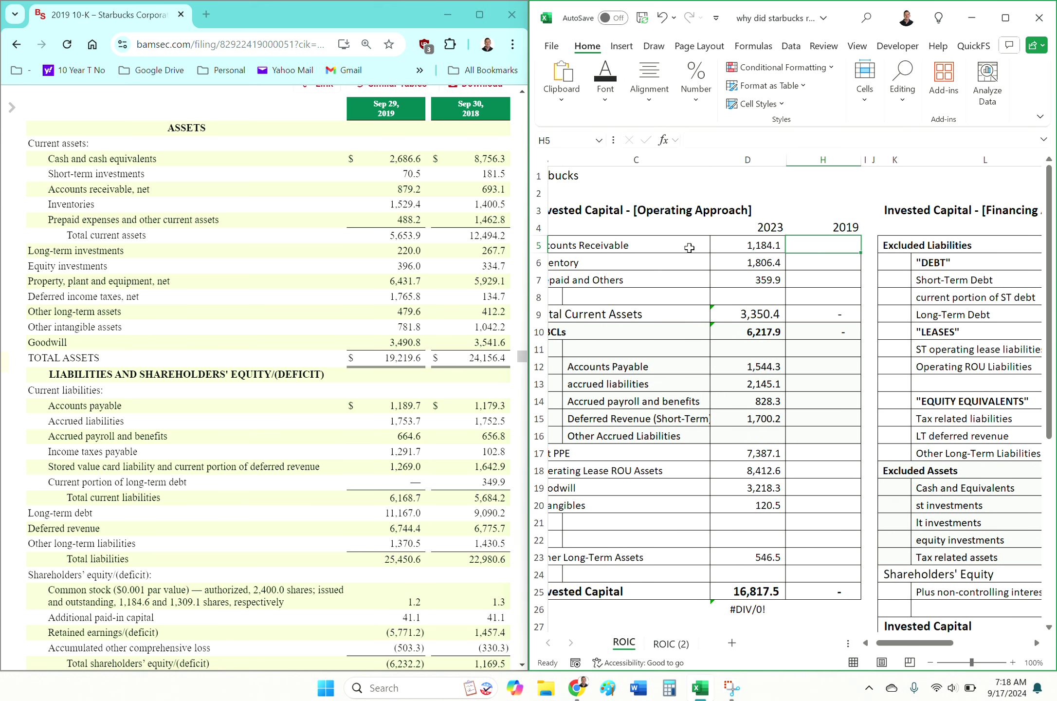
text(693.1)
key(Return)
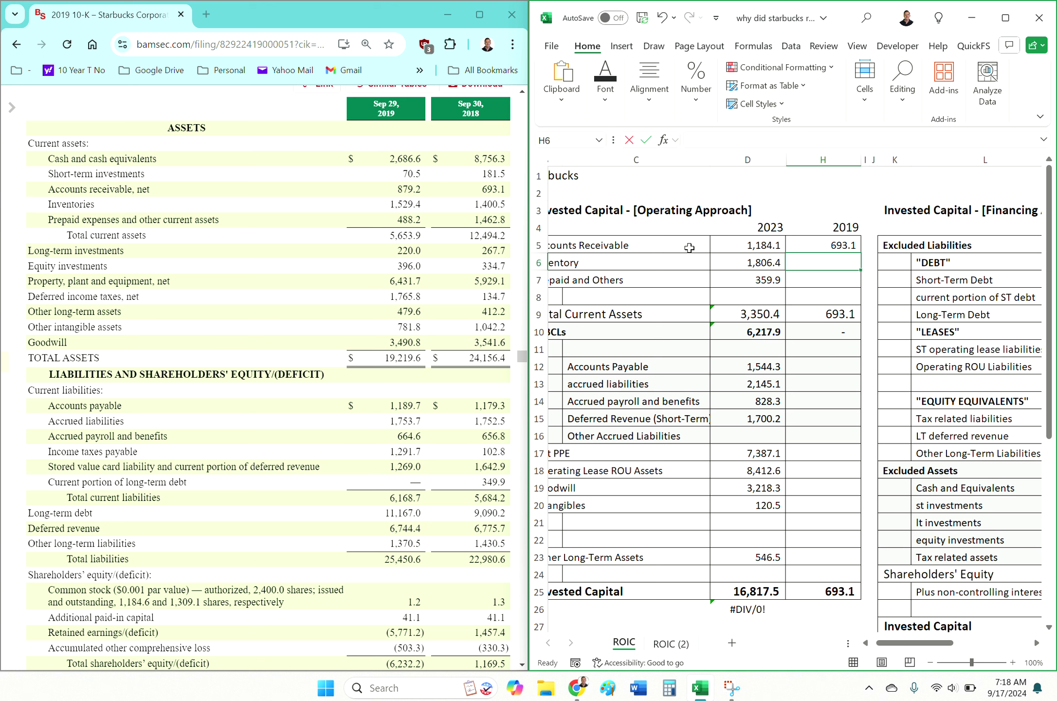
text(1400.5)
key(Return)
text(1,4)
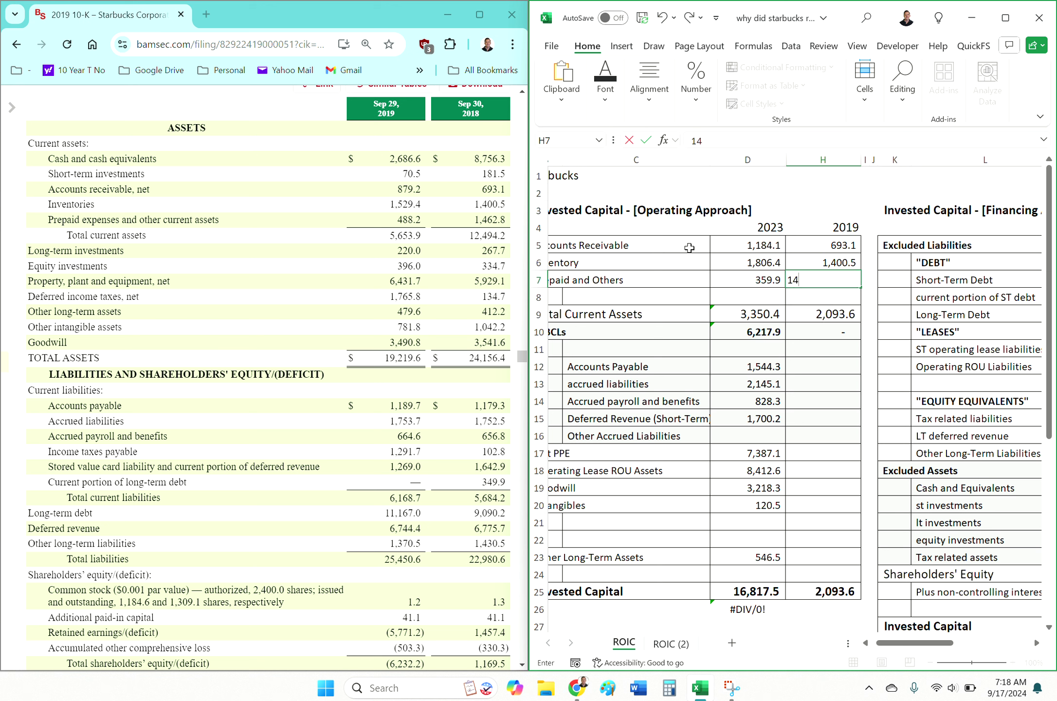
text(62.8)
key(Return)
Enter 2019 accounts payable 1,179.3 and accrued liabilities 1,752.5
key(Down)
key(Down)
key(Down)
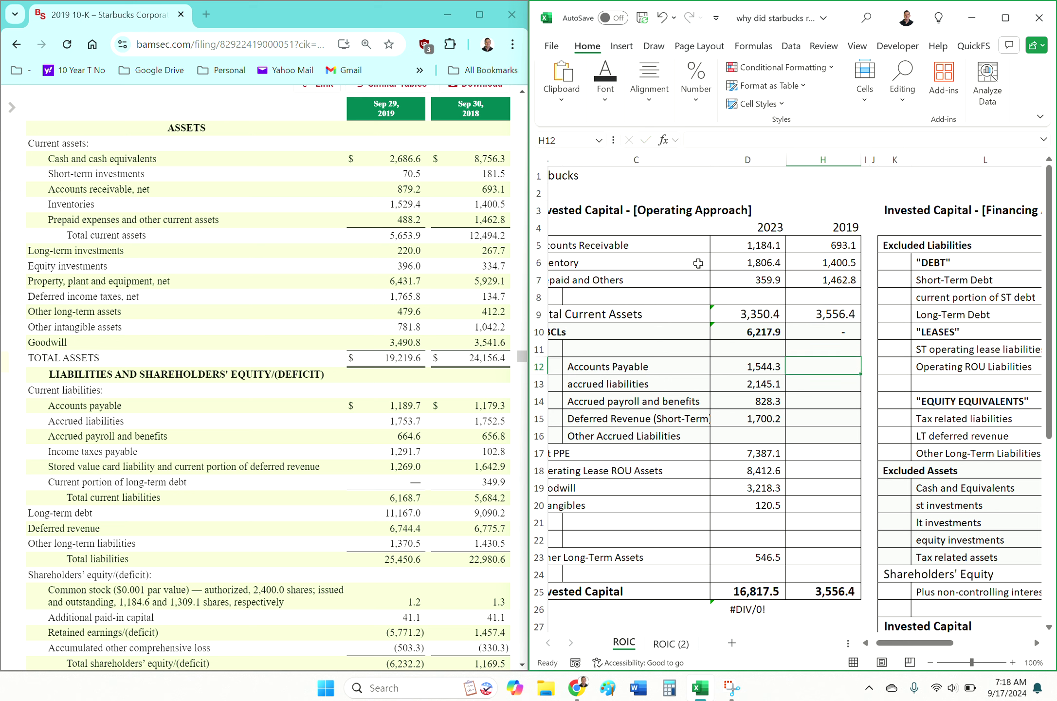
text(1,179.3)
key(Return)
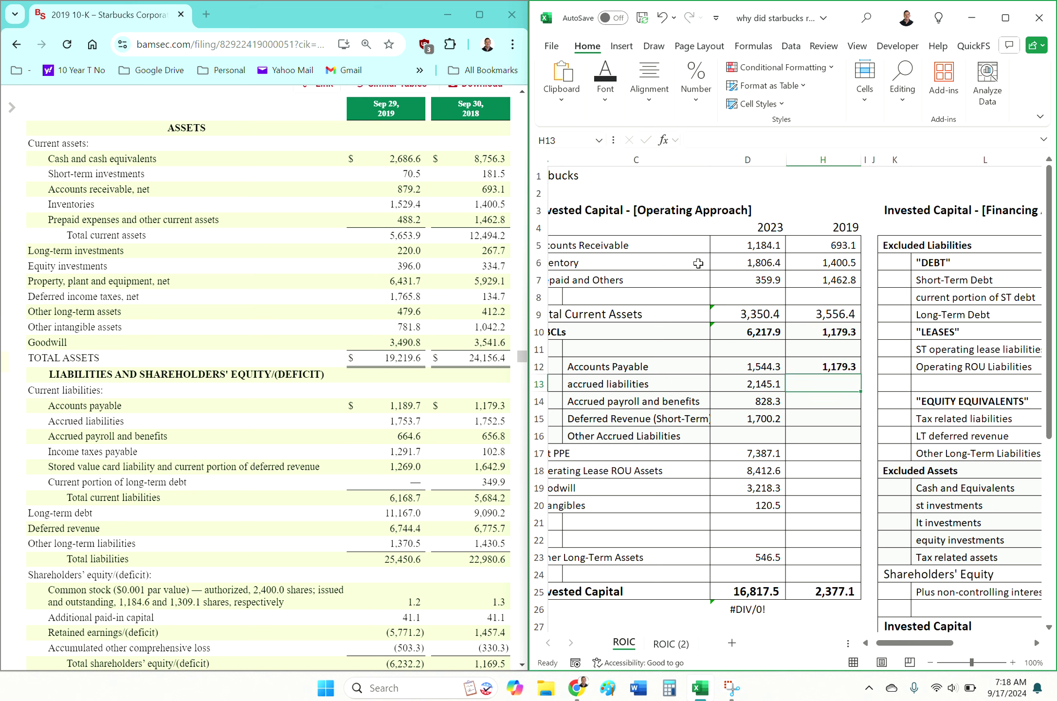
text(1,752.5)
key(Return)
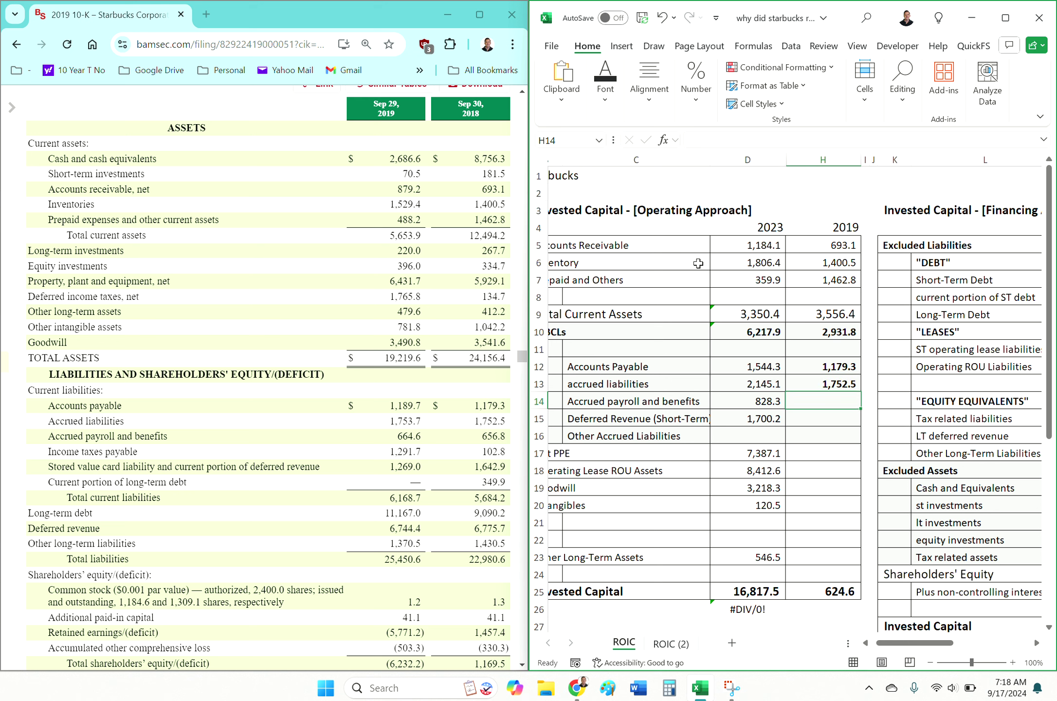
Remove bold formatting from the 2019 liability cells
key(Up)
key(Up)
key(ctrl+shift+Down)
key(ctrl+shift+Down)
scroll(698, 263, down, 2)
key(ctrl+shift+Up)
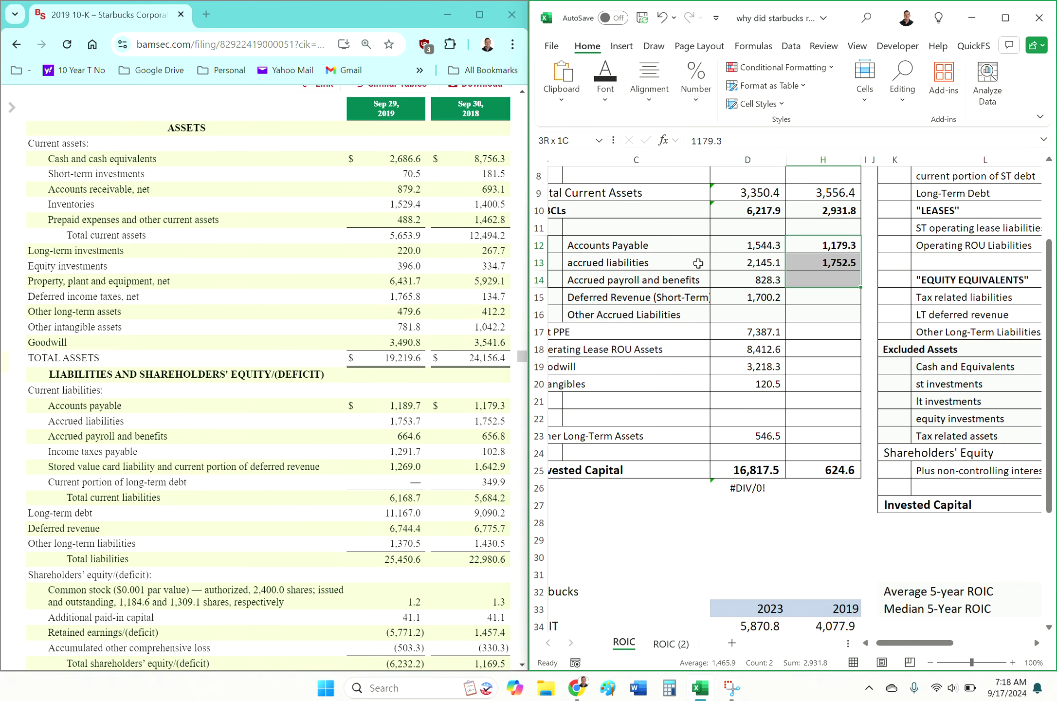
key(ctrl+b)
key(Down)
key(Down)
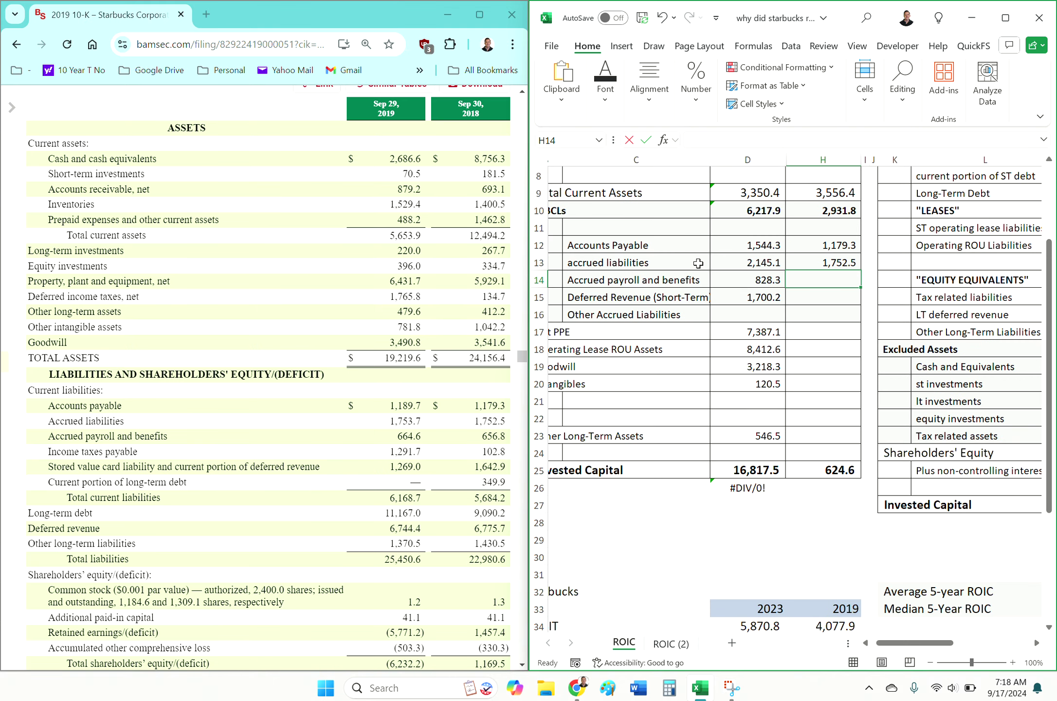
Enter 2019 accrued payroll 656.8, deferred revenue 1,642.9 and Net PPE 5,929.1
text(656.8)
key(Return)
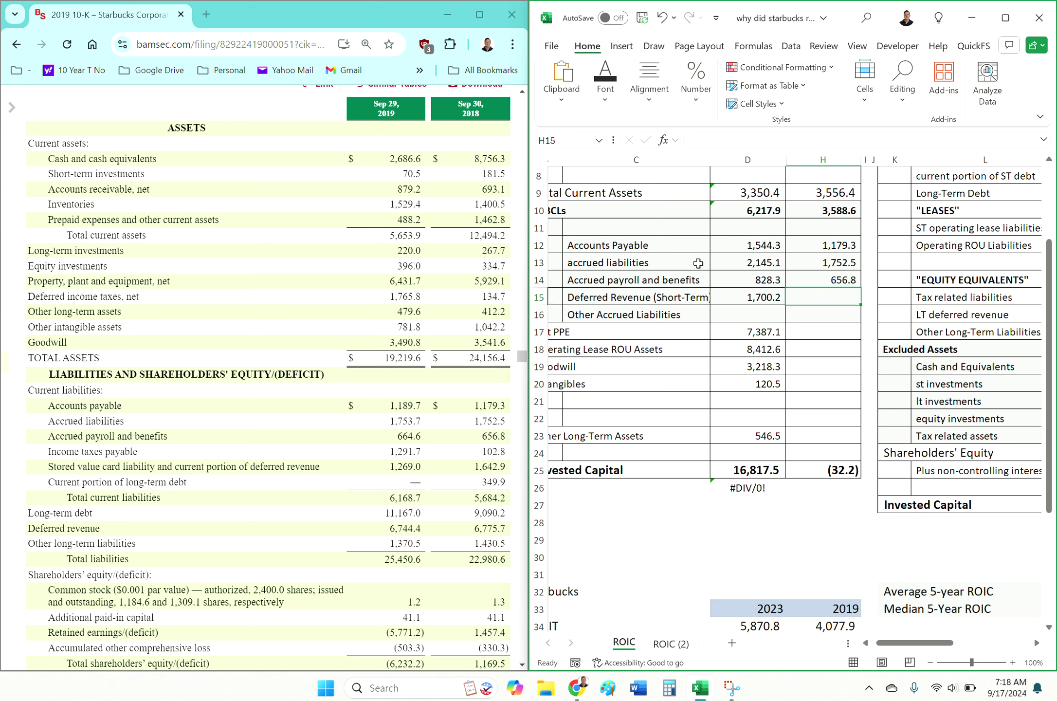
text(1,642.)
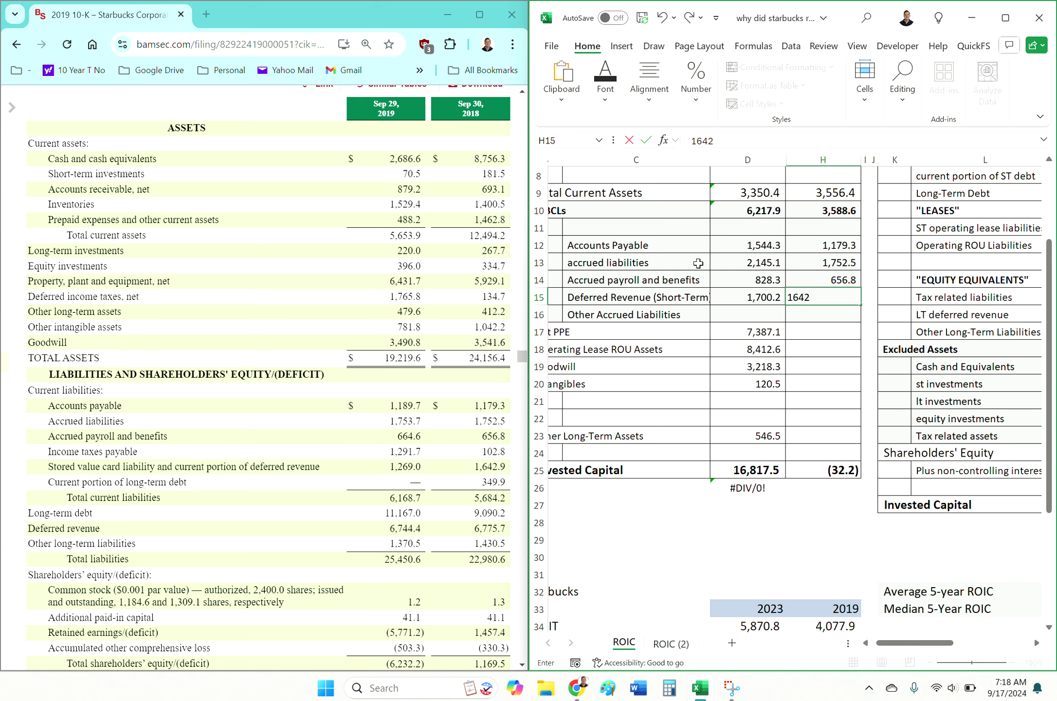
text(9)
key(Return)
key(Up)
key(Up)
key(Up)
key(Down)
key(Down)
key(Down)
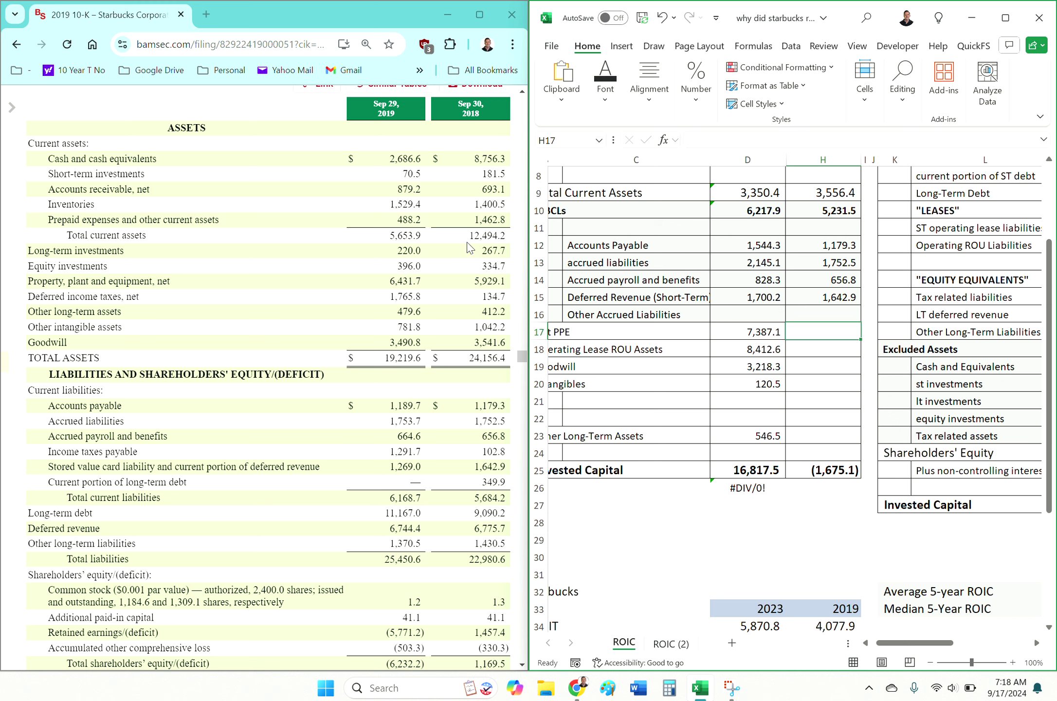
text(5,929.)
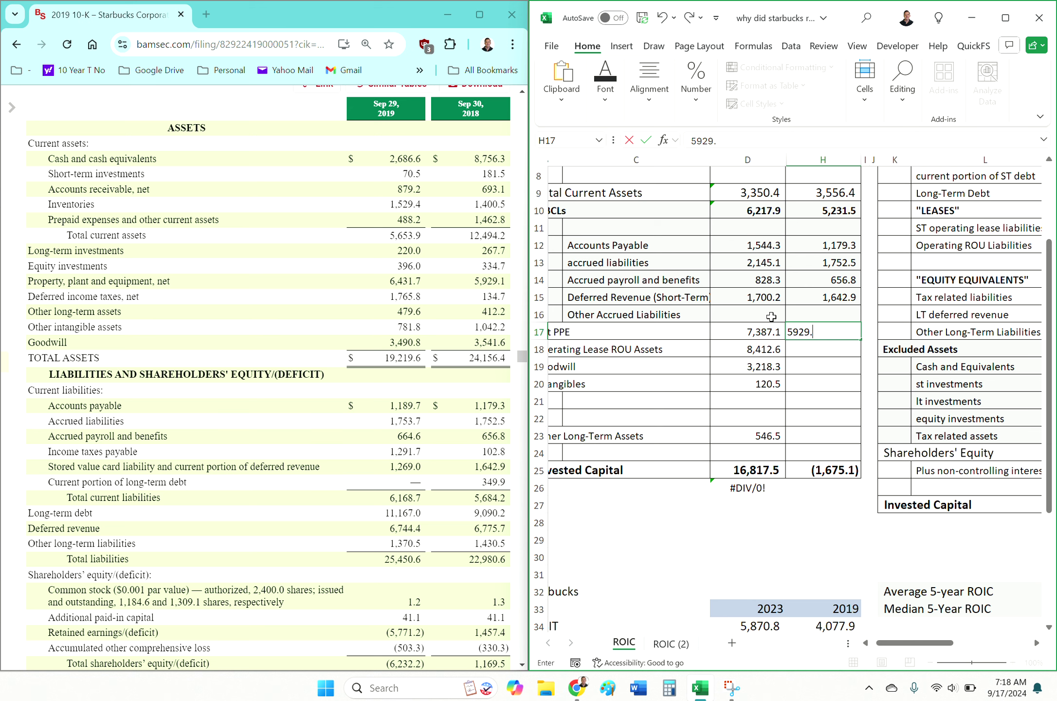
text(1)
key(Return)
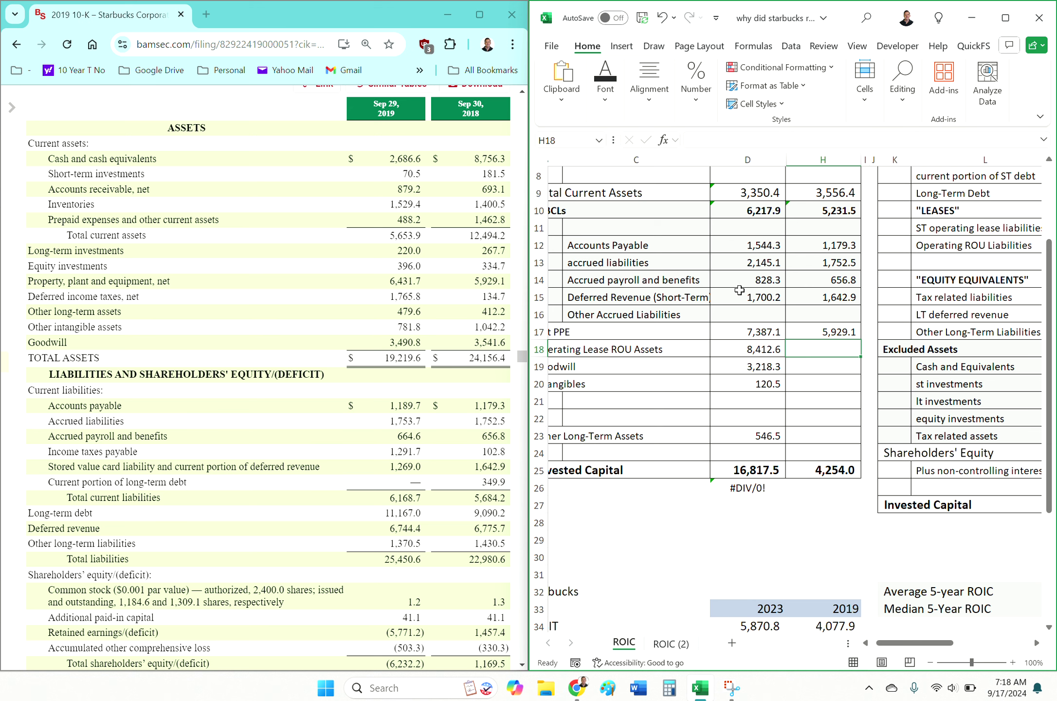
Enter 2019 Goodwill of 3,541.6
scroll(401, 323, up, 1)
scroll(400, 322, up, 1)
scroll(448, 266, down, 1)
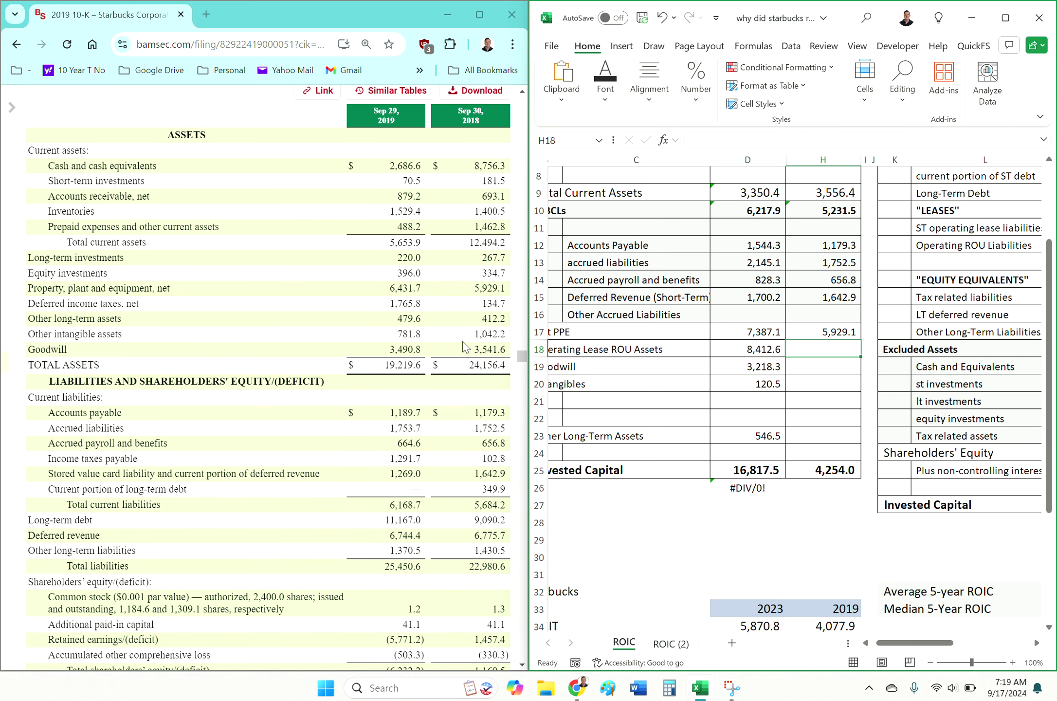
scroll(574, 370, left, 2)
click(562, 351)
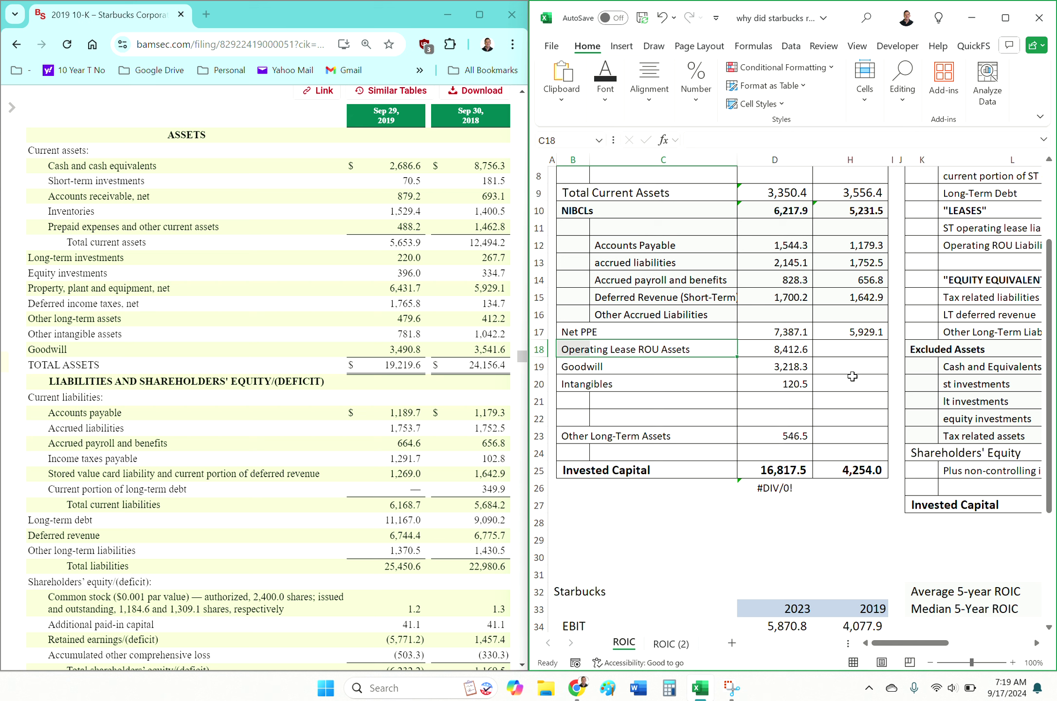
click(851, 374)
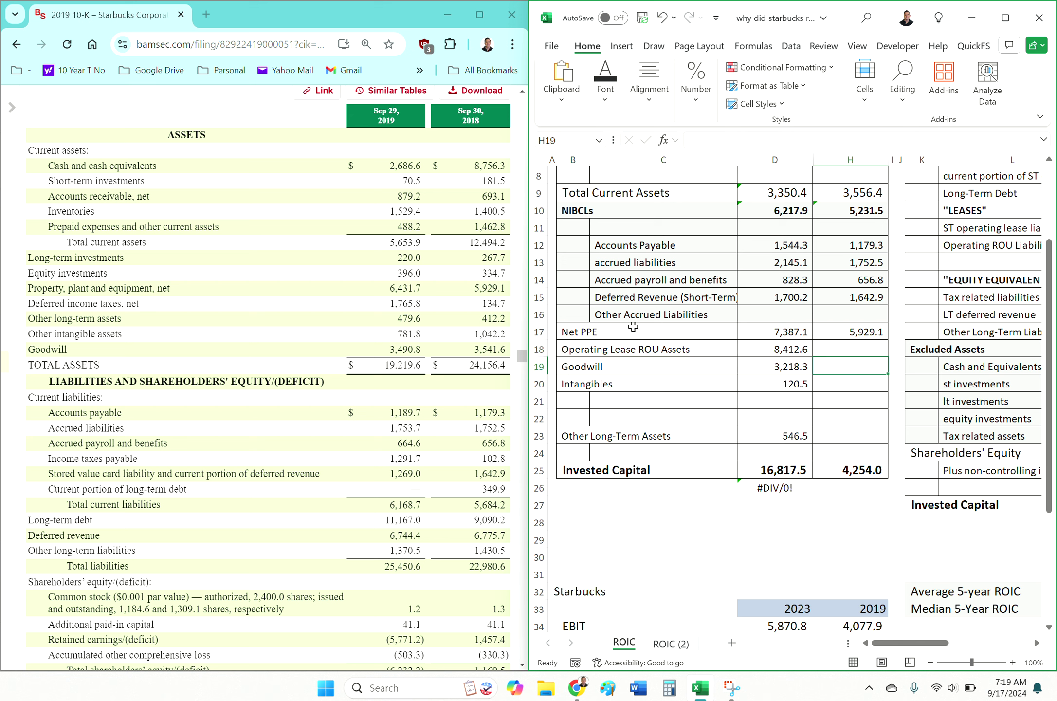
text(3,541.)
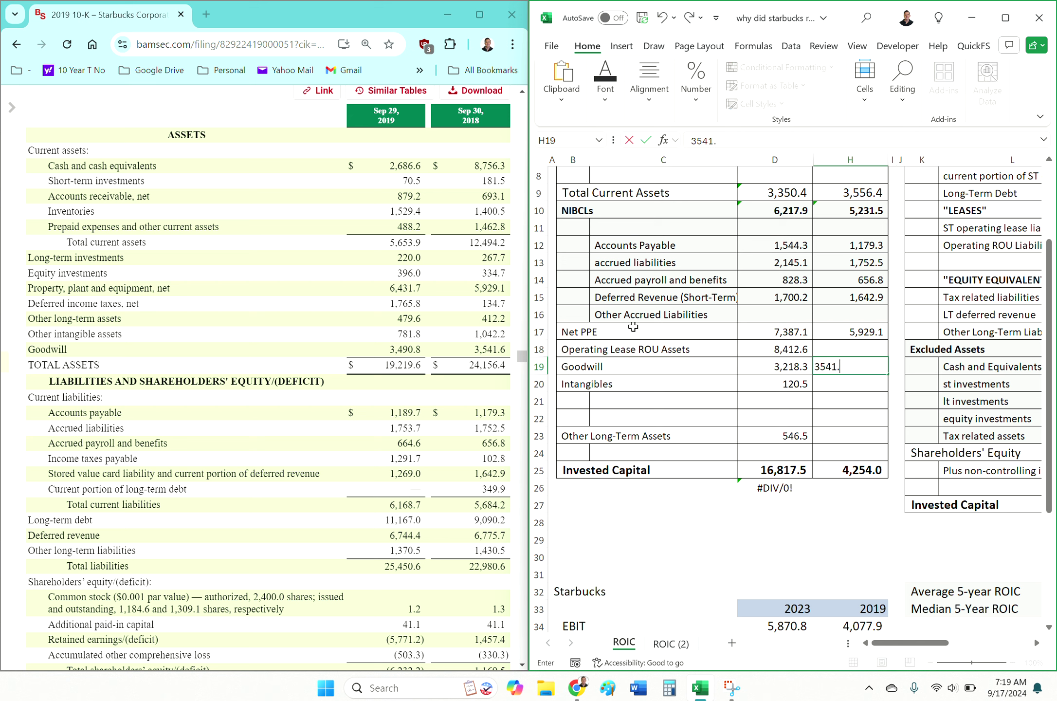
text(6)
key(Return)
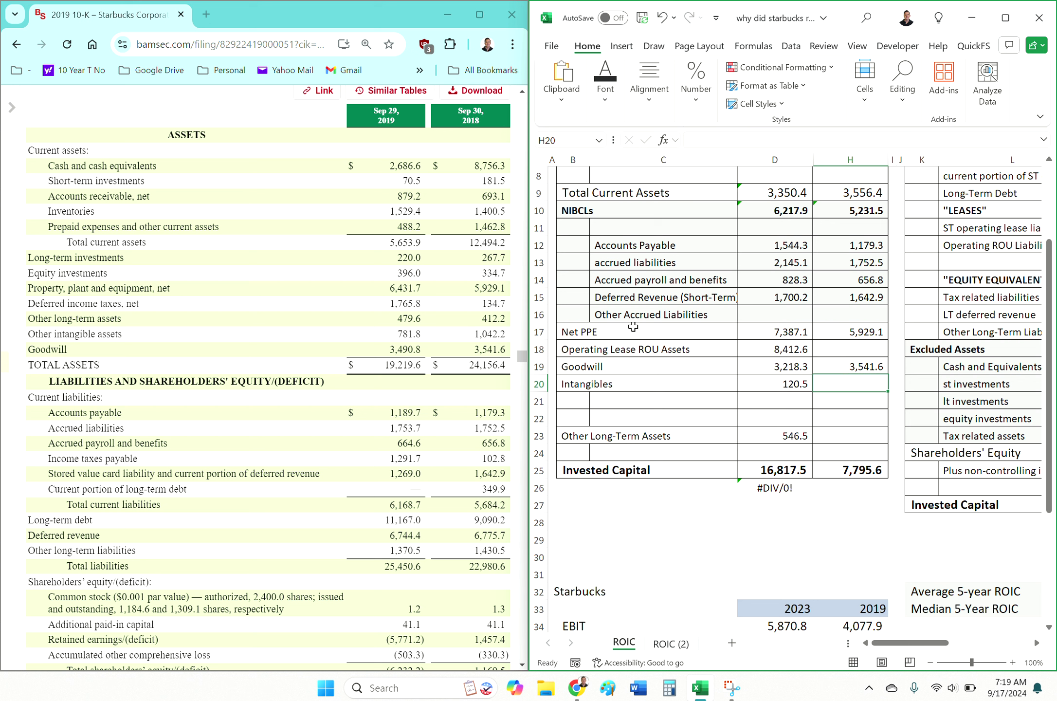
Enter 2019 Intangibles 1,042.2 and Other Long-Term Assets 412.2
text(1042.2)
key(Return)
key(Return)
key(Return)
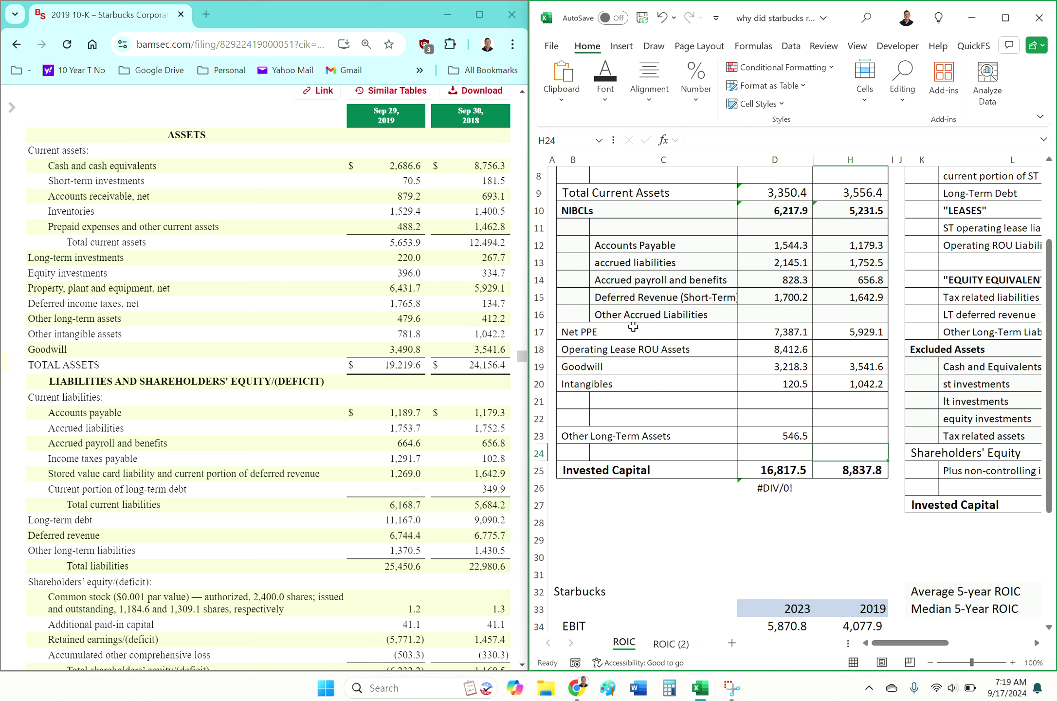
key(Up)
text(412.2)
key(Return)
scroll(779, 439, down, 3)
Clear the old 2019 EBIT and tax rate, then enter 2019 EBIT of 4,077.8
click(863, 501)
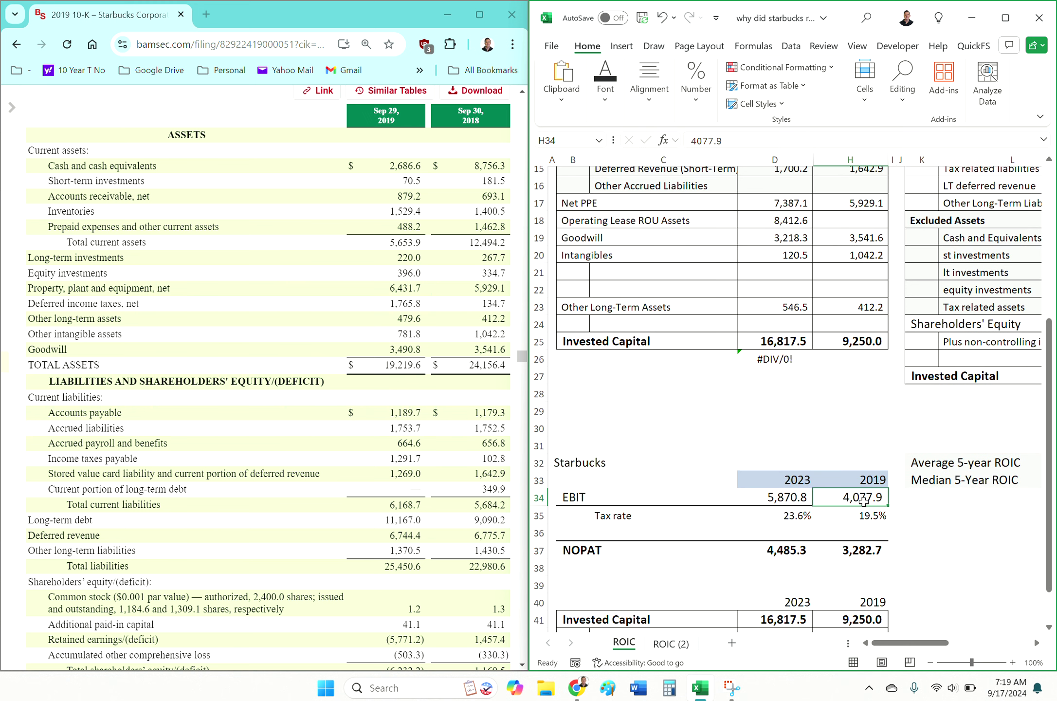
key(Delete)
key(Down)
key(Delete)
click(422, 342)
scroll(421, 342, up, 15)
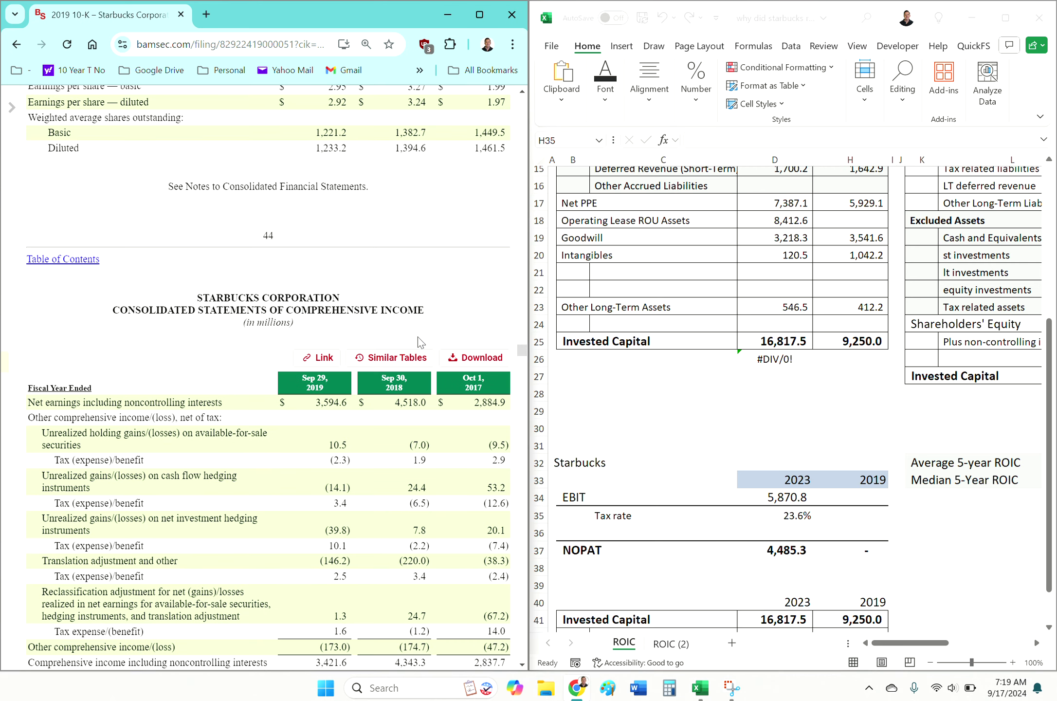
scroll(422, 342, up, 10)
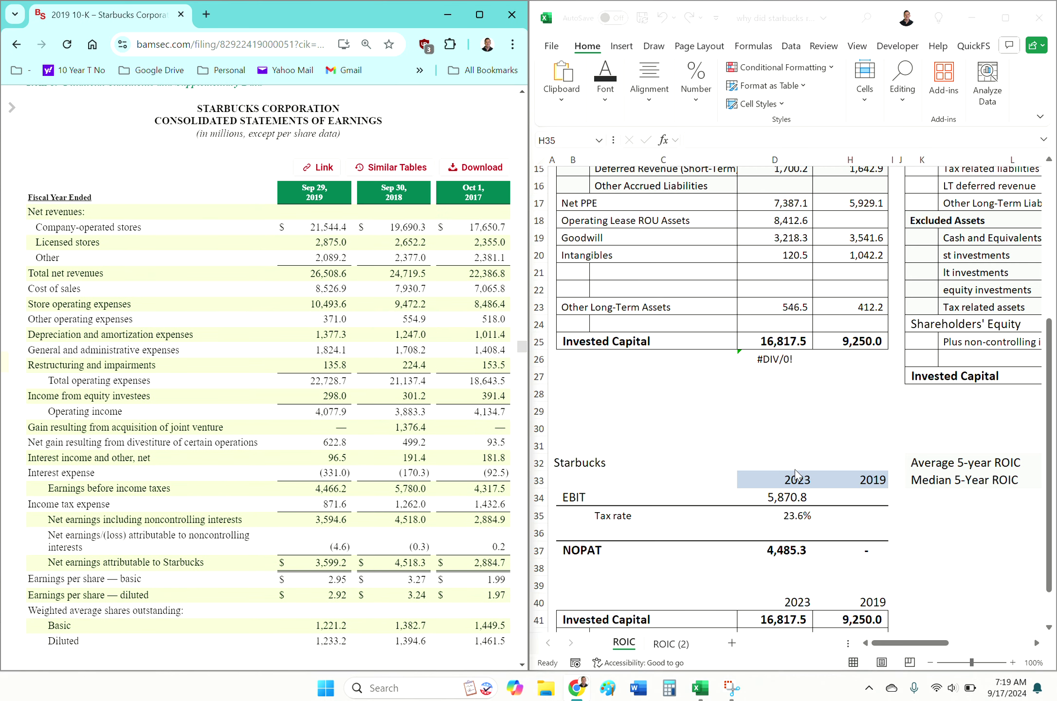
click(857, 499)
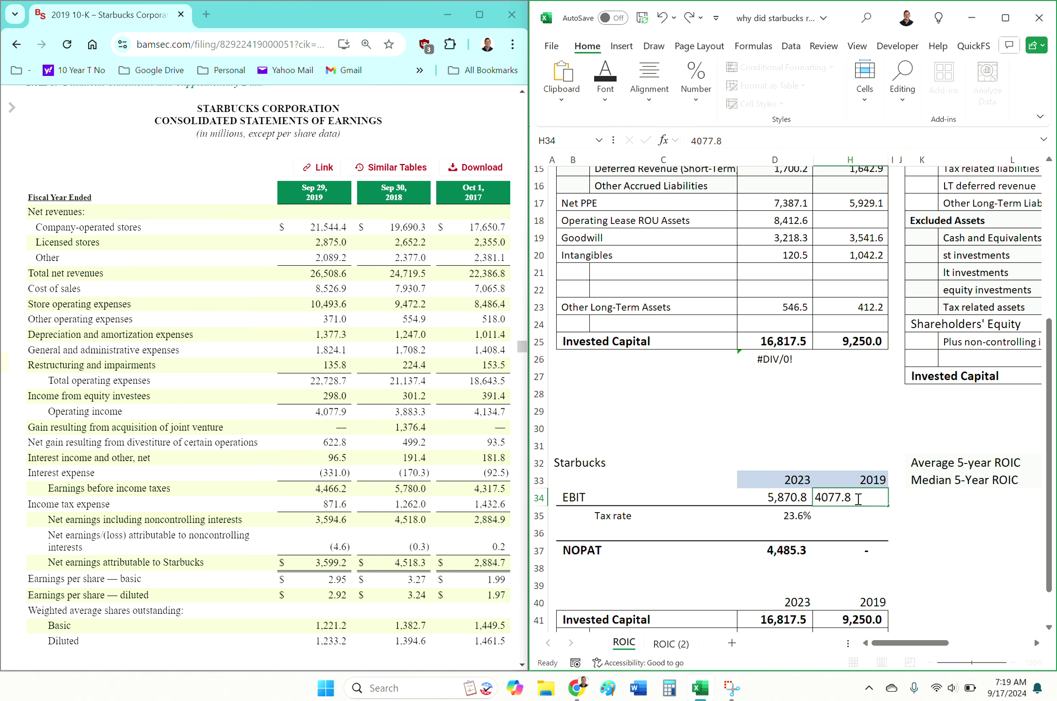
key(Return)
Find the effective tax rate in the 2019 filing and set the 2019 tax rate to 19.5%
key(alt+Tab)
key(ctrl+f)
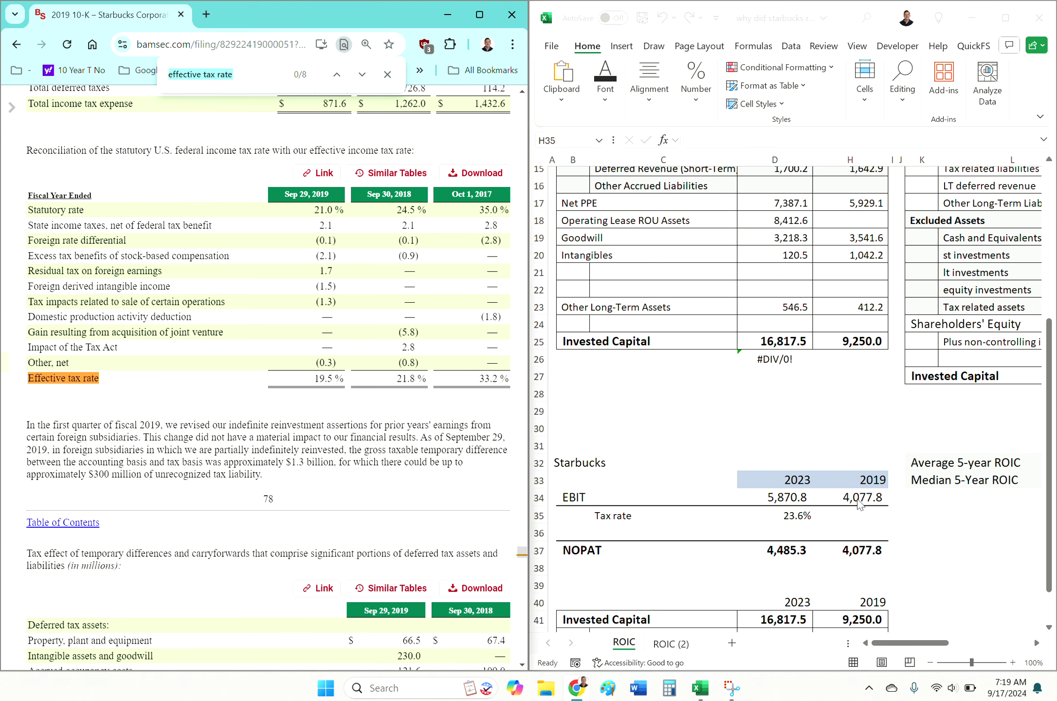
key(alt+Tab)
text(19.5%)
key(Return)
Compare the 2019 ROIC of 35.5% with the 2023 ROIC formula
scroll(858, 502, down, 2)
click(872, 562)
click(782, 561)
scroll(987, 484, up, 1)
scroll(987, 483, up, 5)
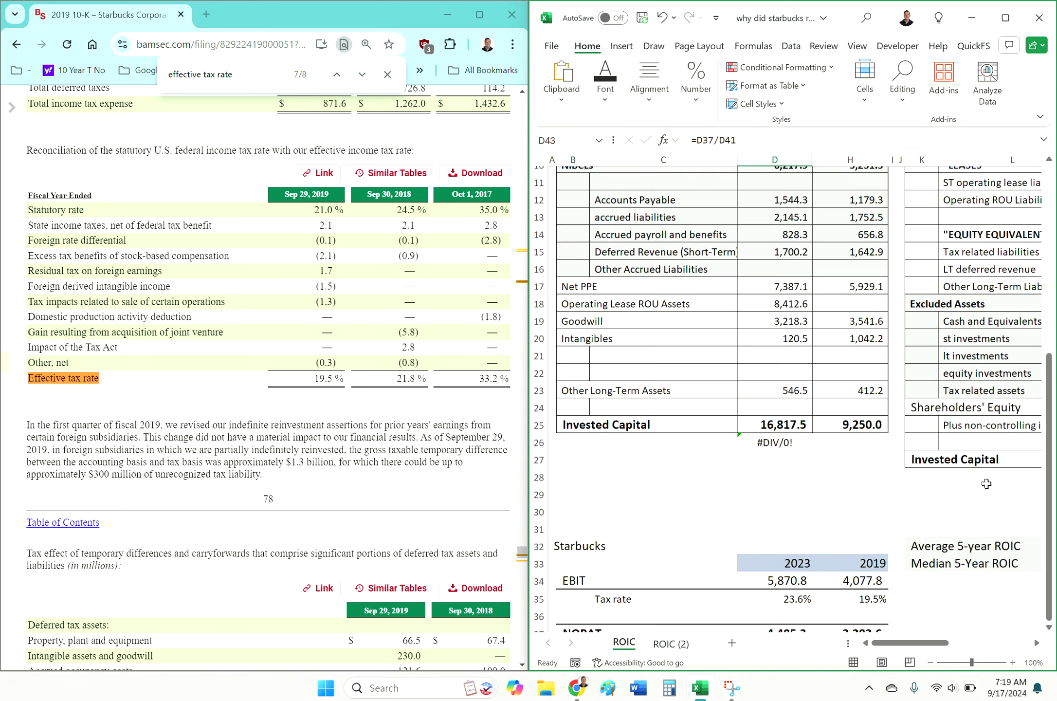
scroll(987, 483, up, 2)
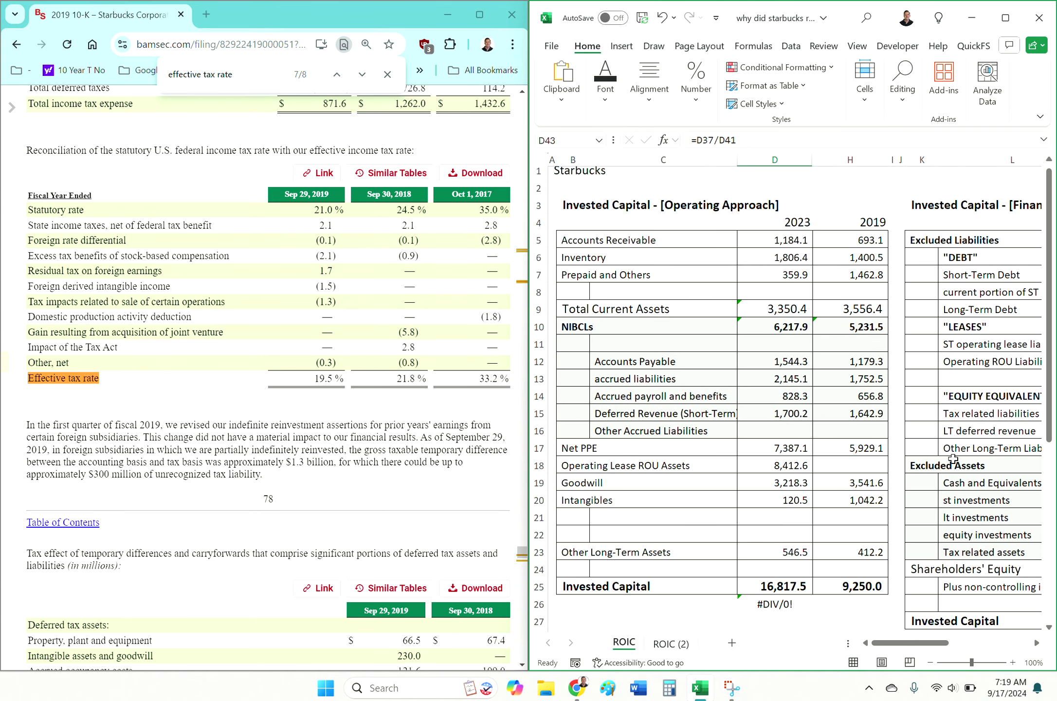
scroll(896, 414, down, 1)
scroll(895, 414, down, 1)
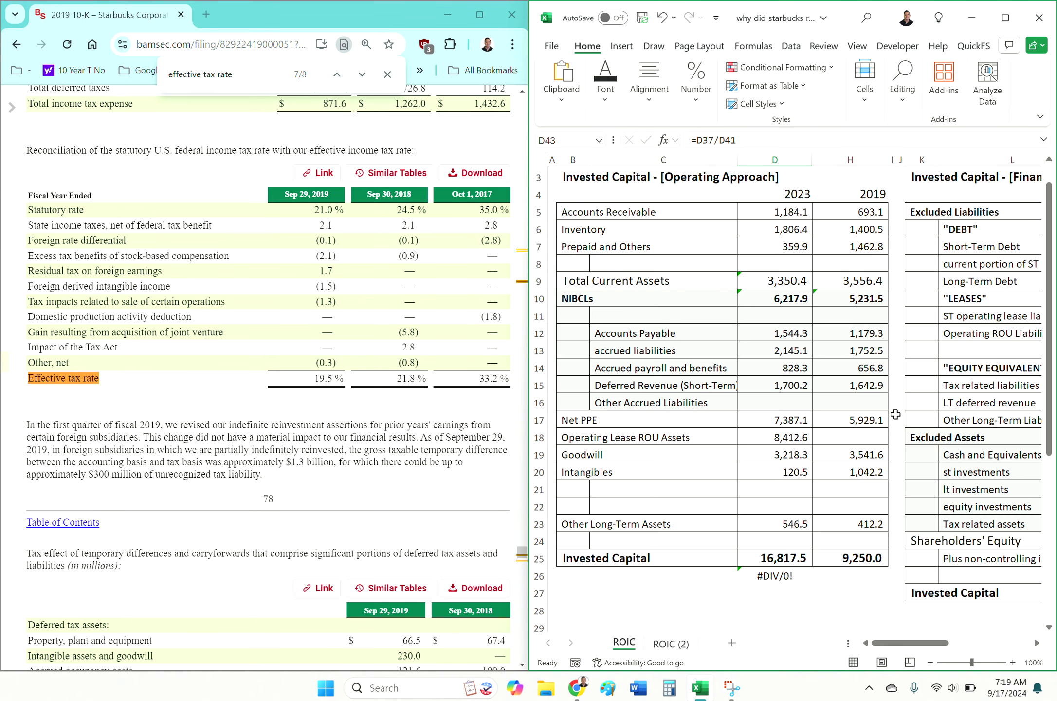
click(842, 441)
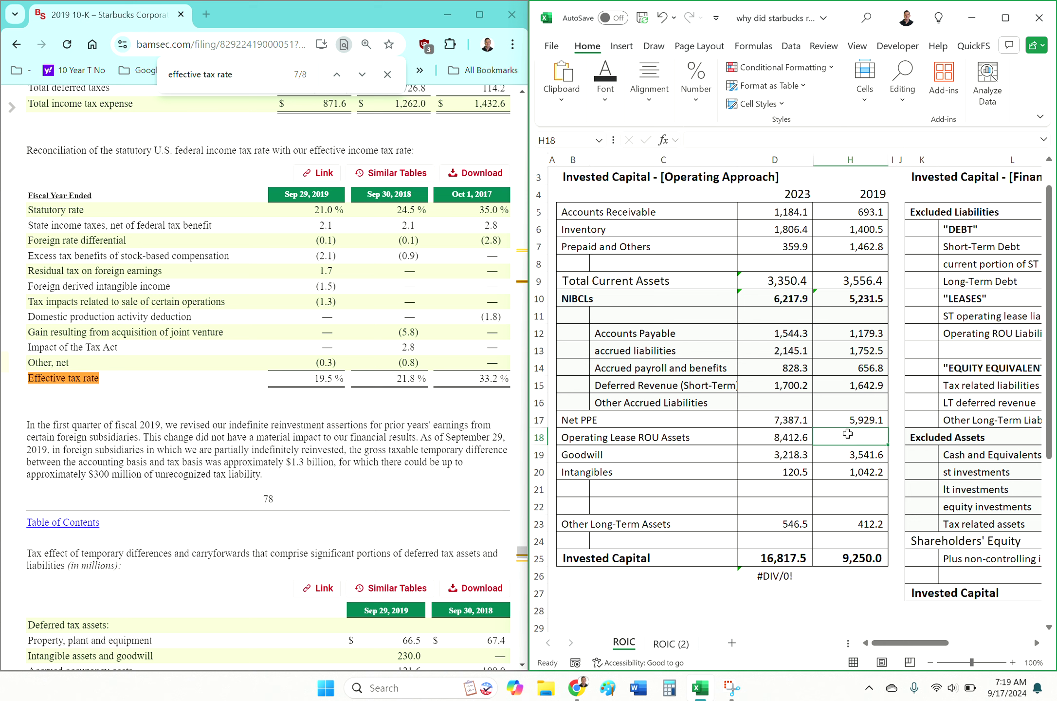
click(785, 436)
click(857, 442)
scroll(912, 385, down, 3)
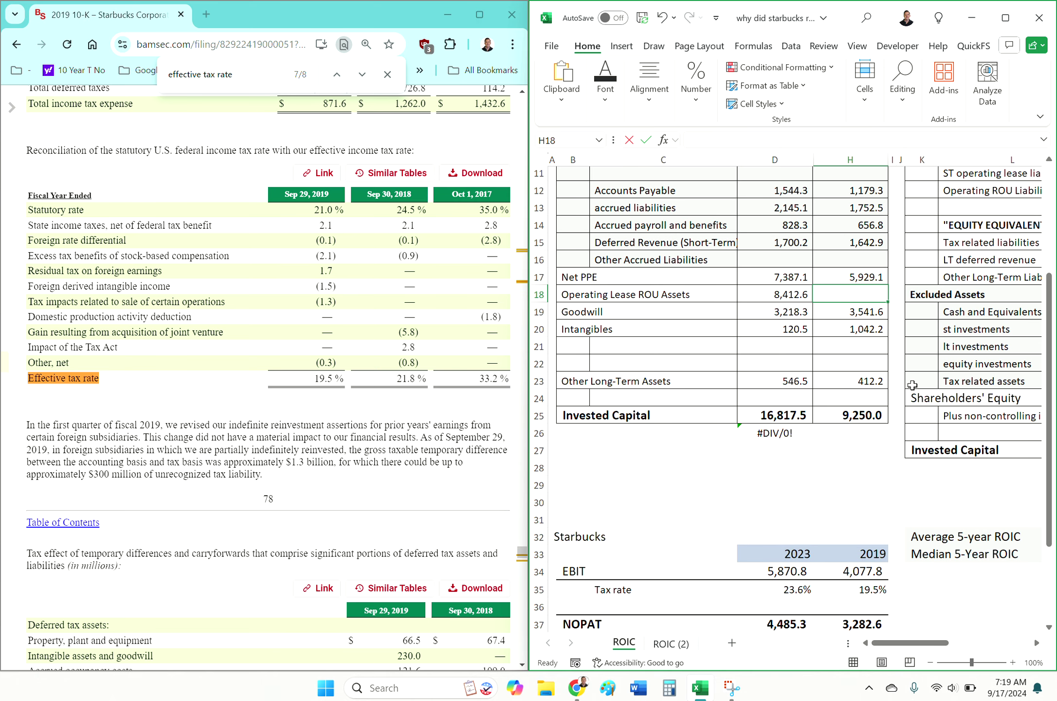
text(8412.6)
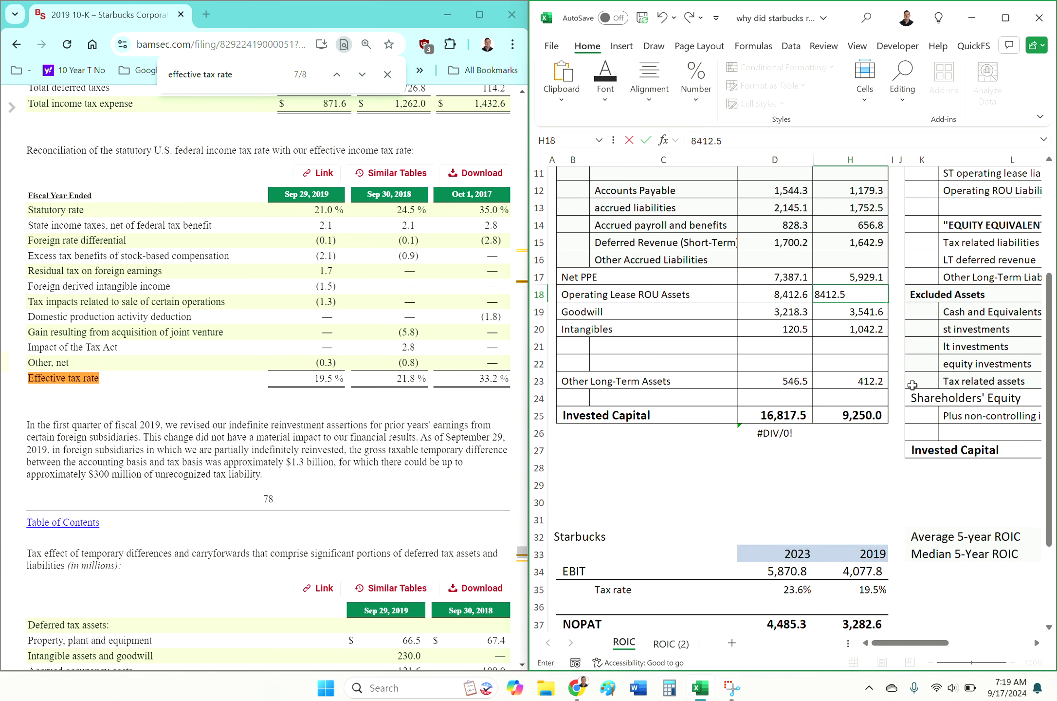
key(Return)
scroll(913, 385, down, 3)
scroll(872, 370, up, 4)
key(Up)
key(Delete)
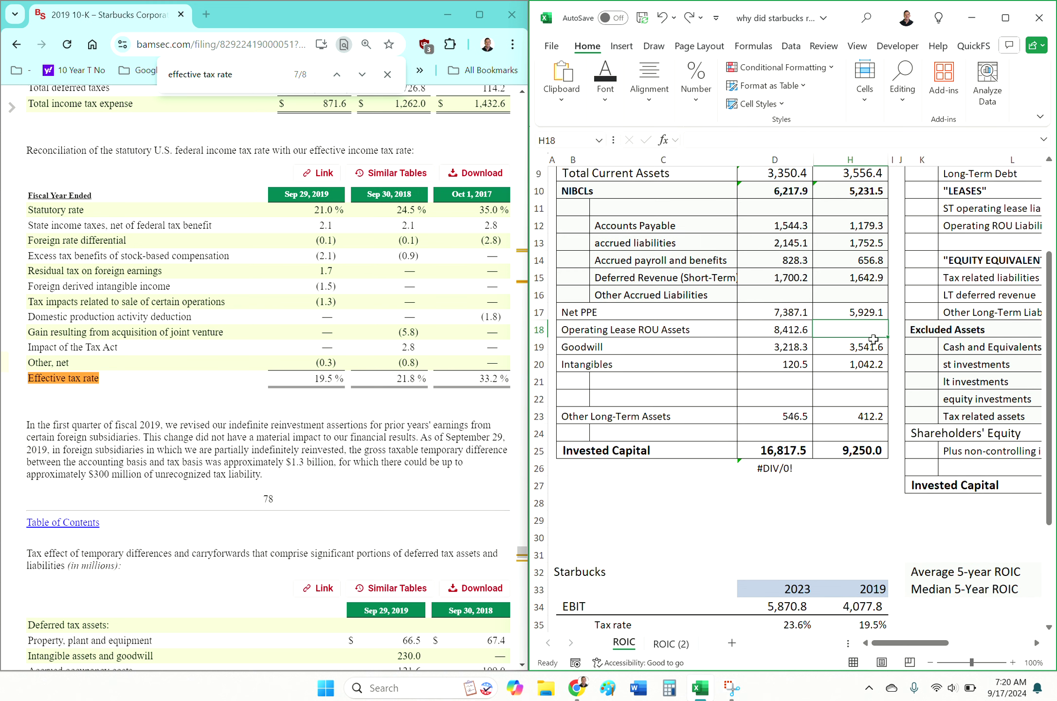
click(581, 333)
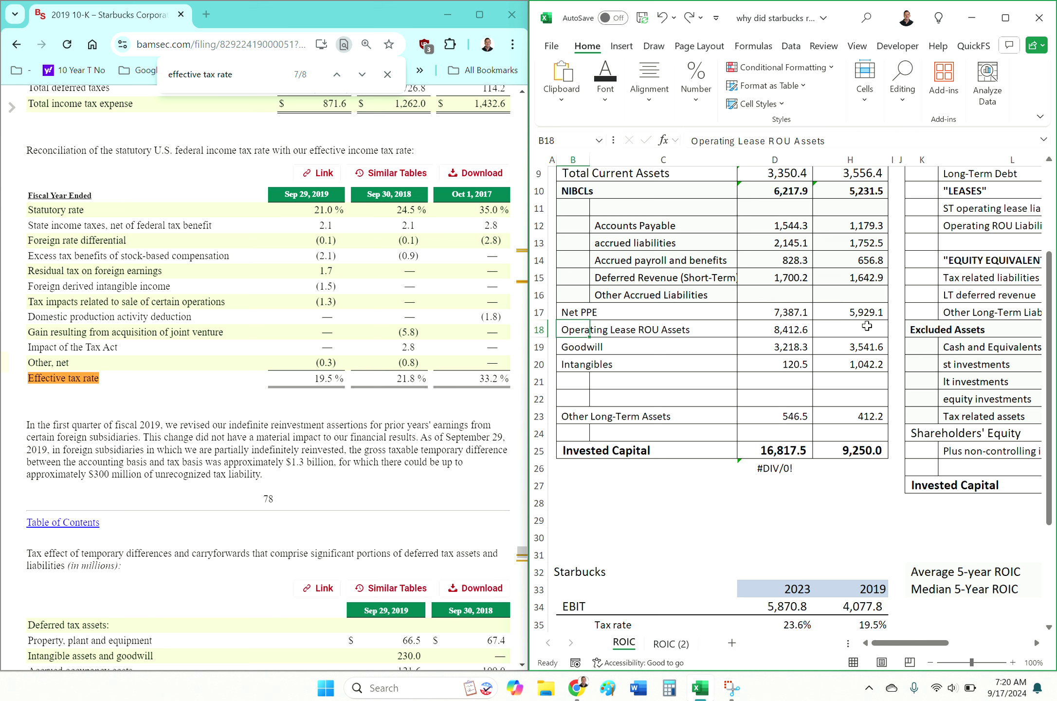
click(858, 330)
scroll(782, 326, down, 5)
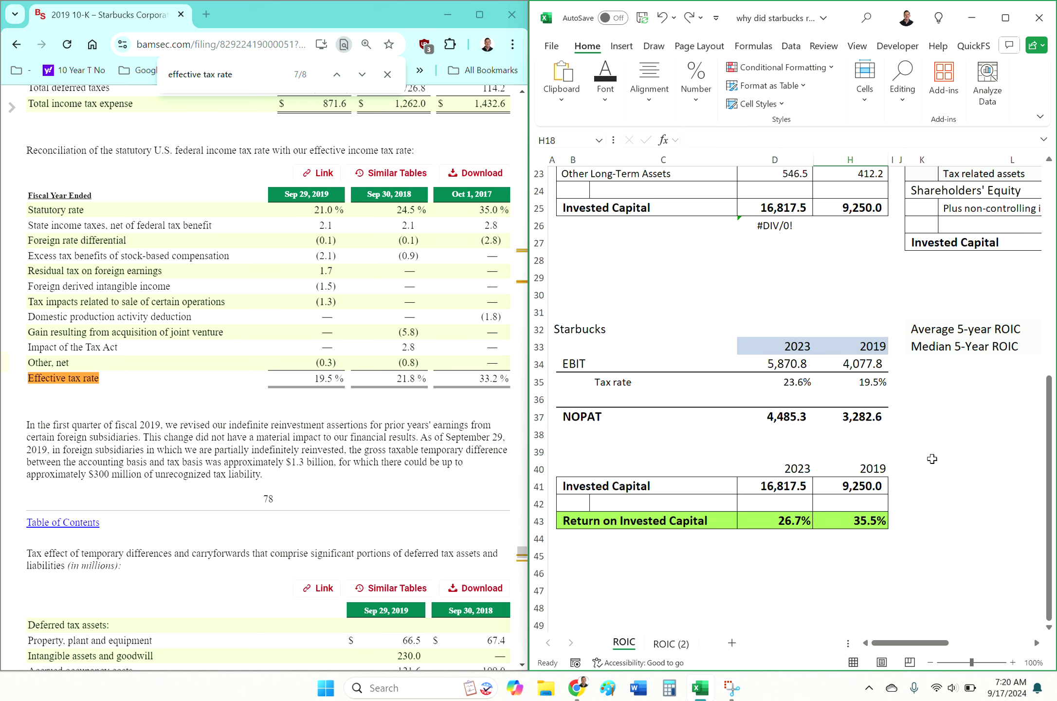
scroll(932, 458, up, 7)
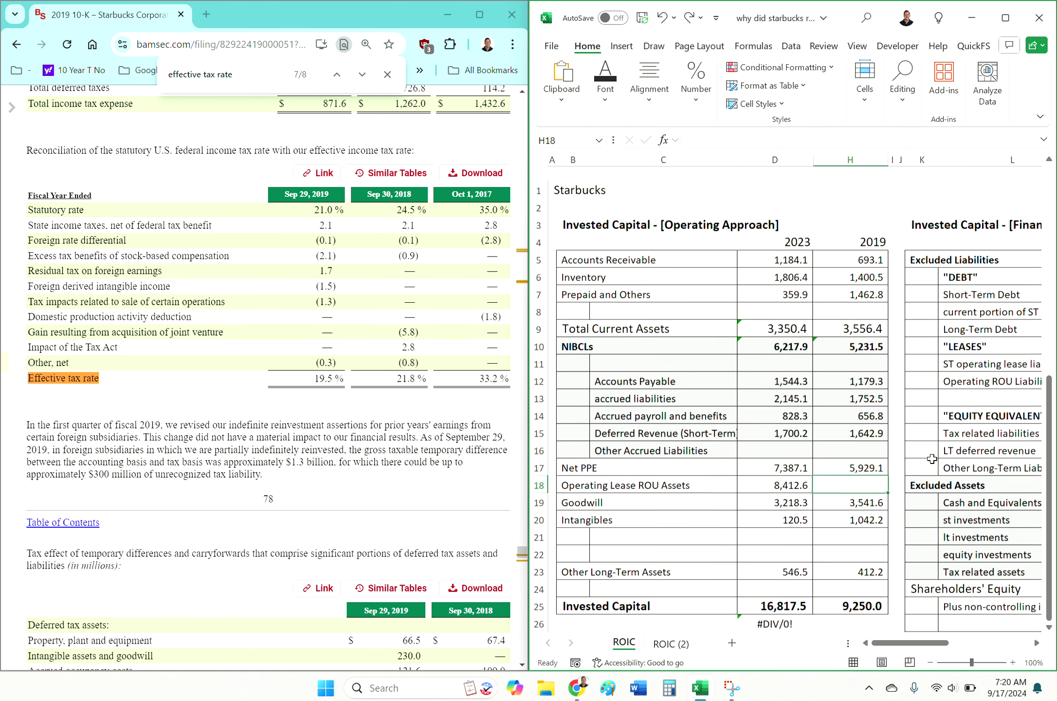